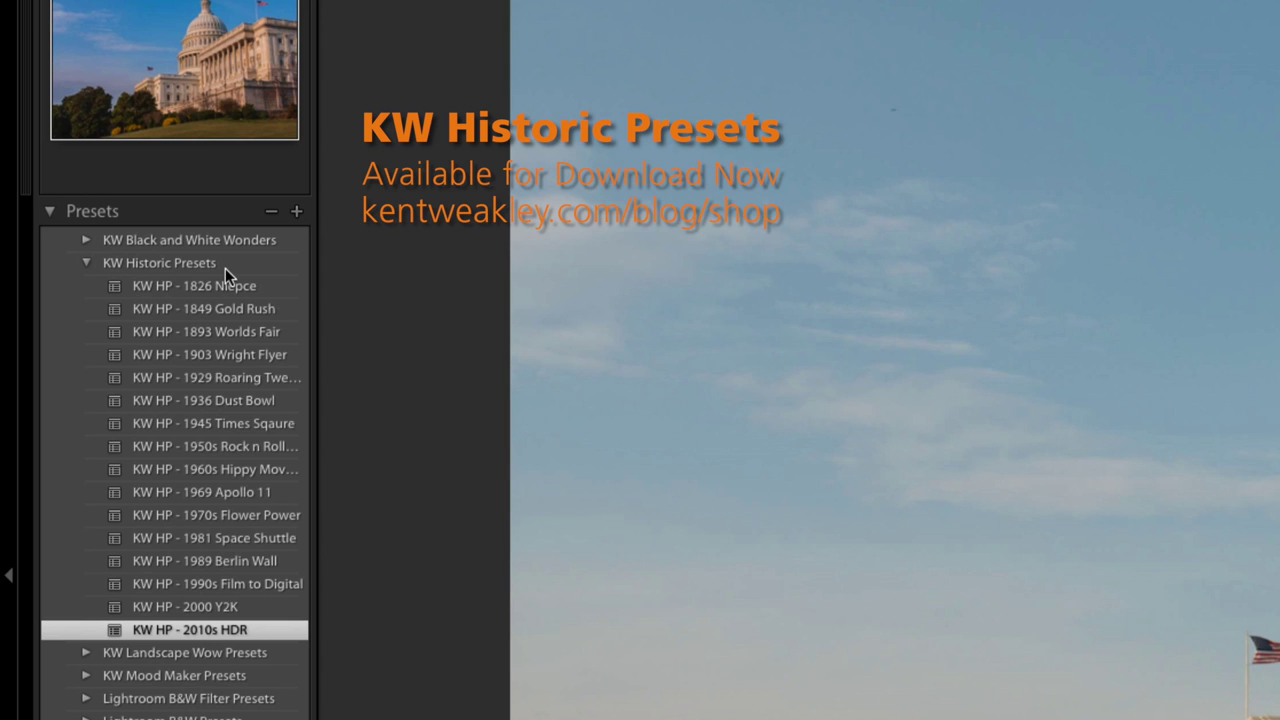
# Step: Expand KW Historic Presets and apply 1826 Niepce, then 1849 Gold Rush, to the Capitol photo
pyautogui.click(85, 264)
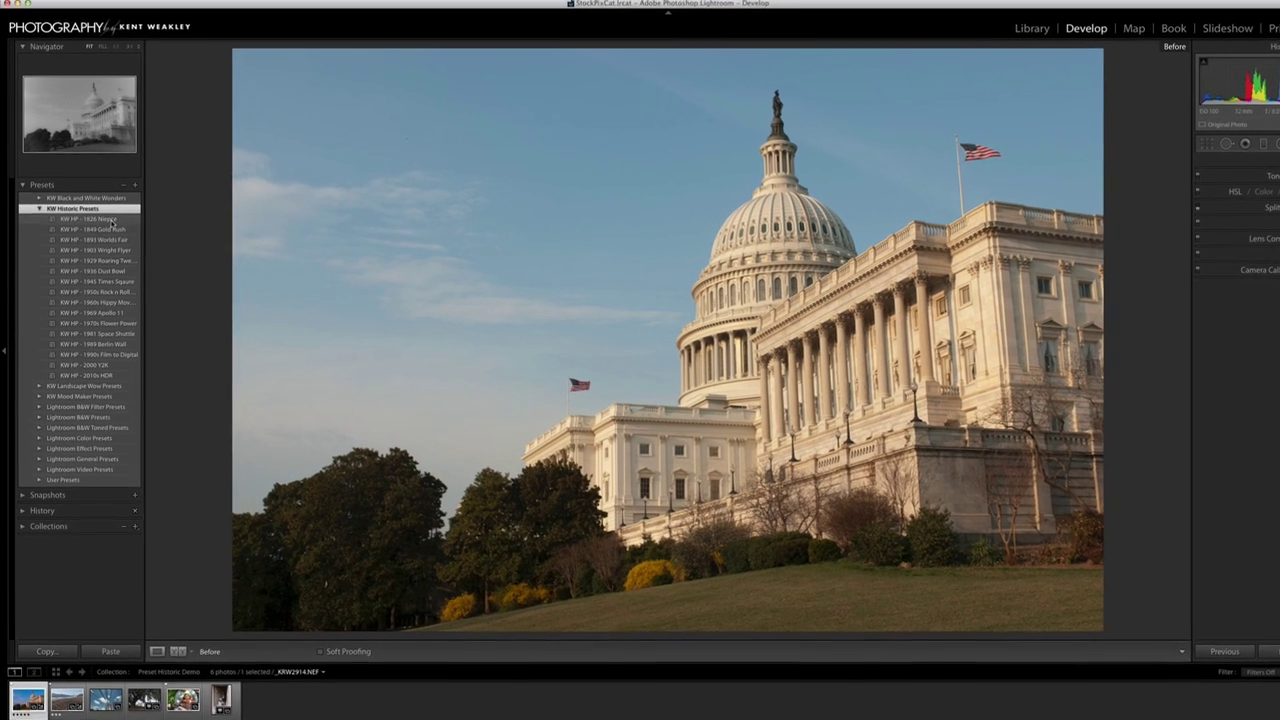
pyautogui.click(117, 216)
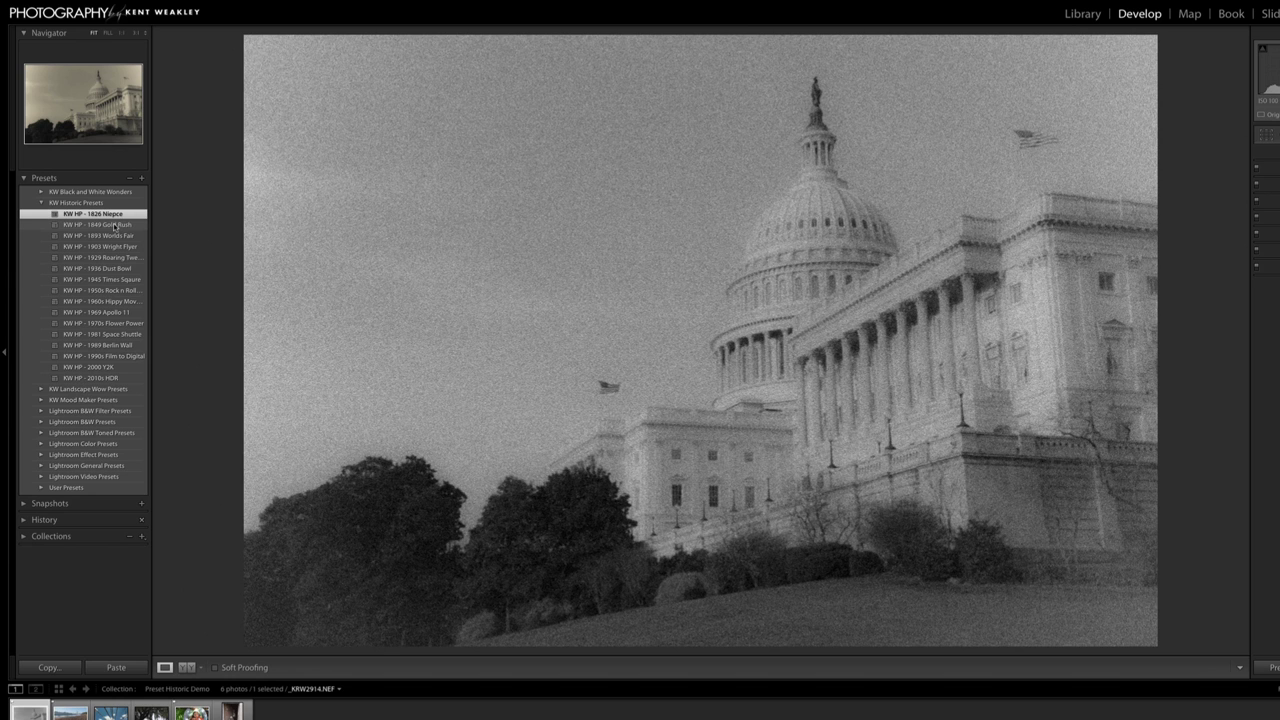
pyautogui.click(115, 225)
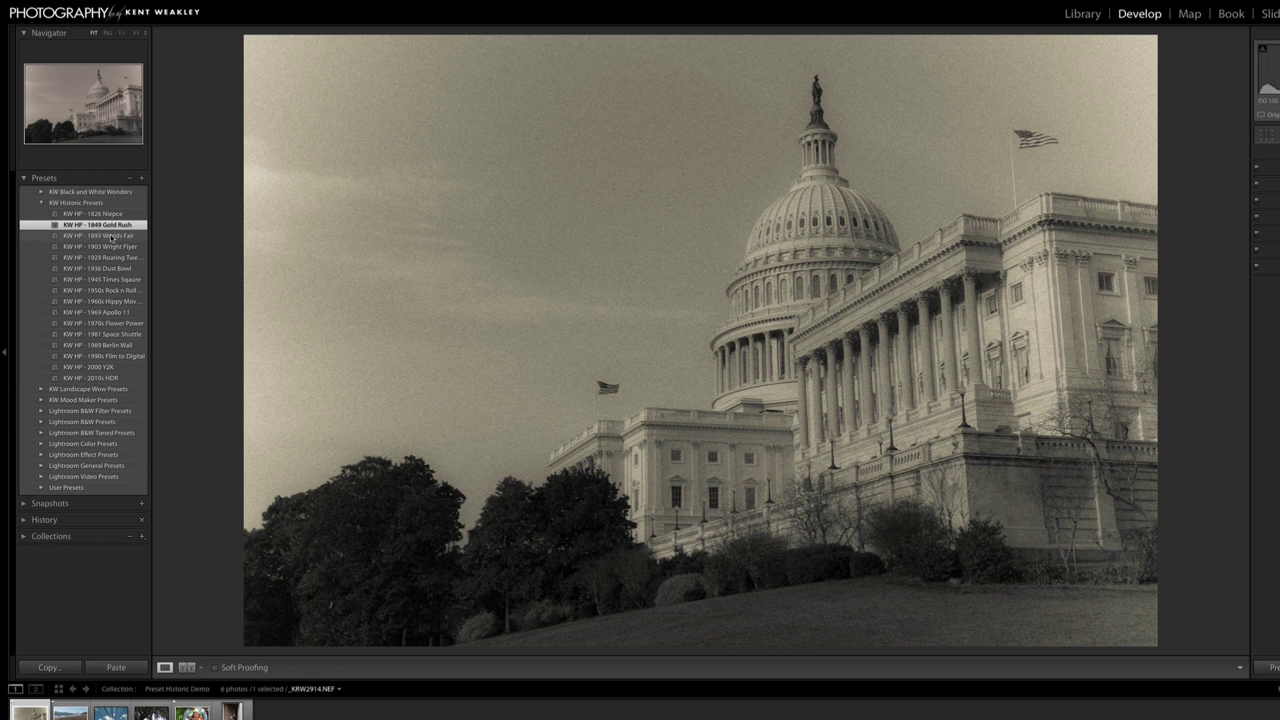
# Step: Try 1893 Worlds Fair and 1903 Wright Flyer on the Capitol photo, then select the doorway photo
pyautogui.click(110, 236)
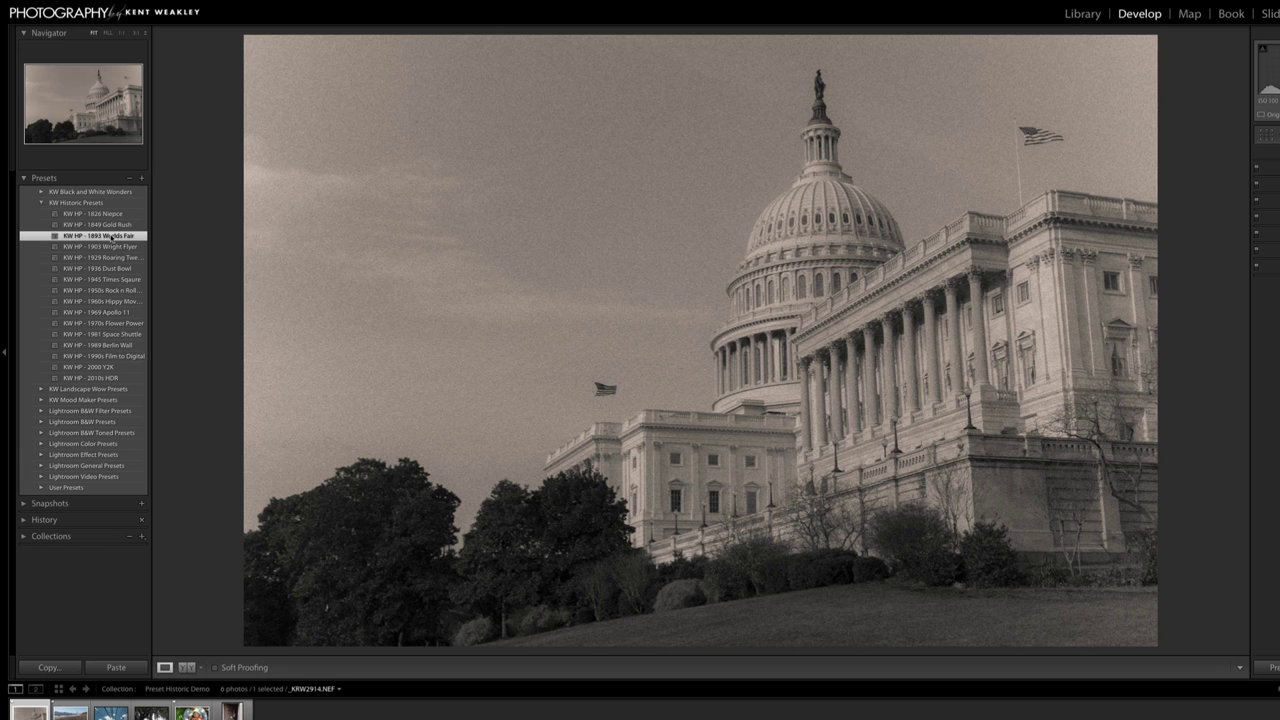
pyautogui.click(111, 246)
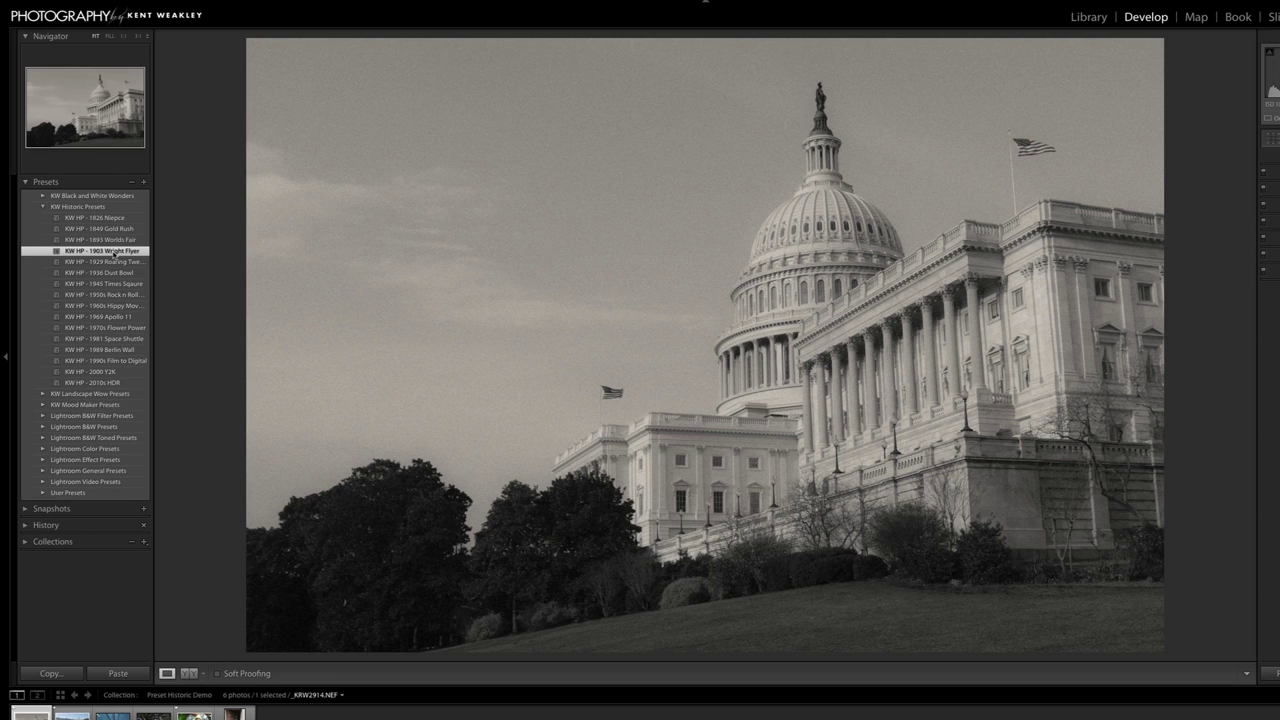
pyautogui.click(234, 714)
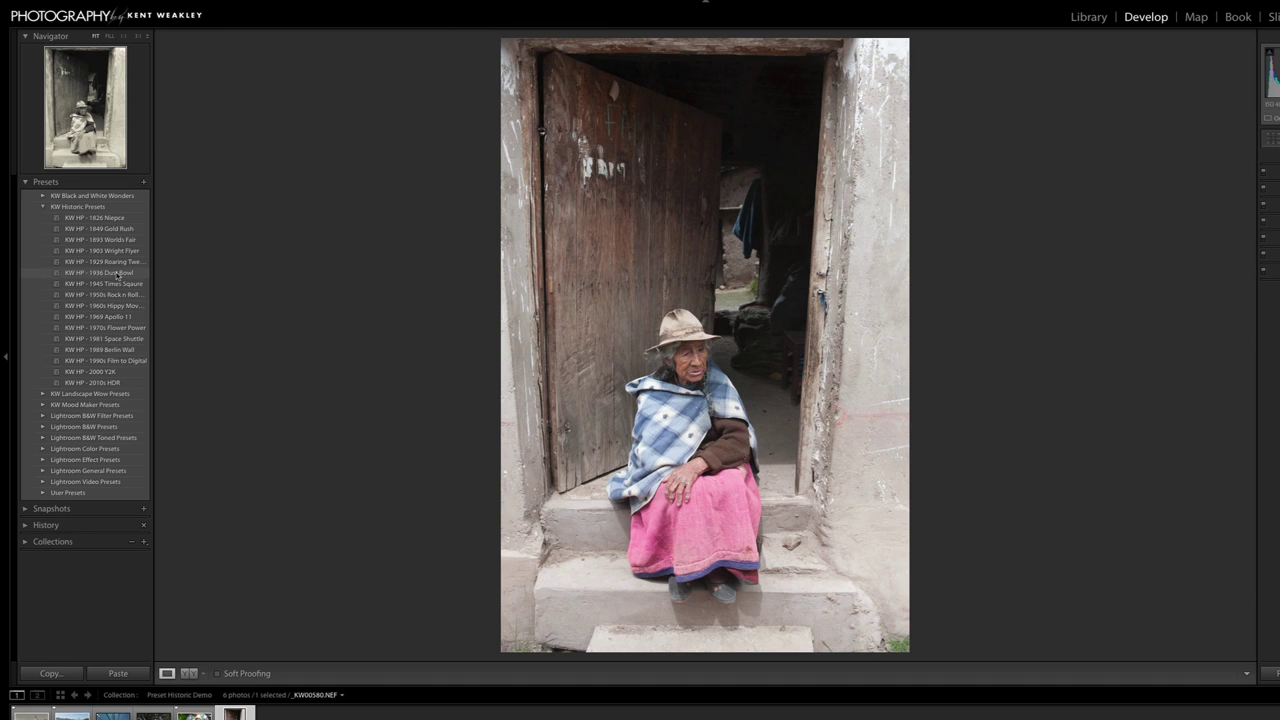
# Step: Apply the KW HP - 1936 Dust Bowl sepia preset to the woman's doorway portrait
pyautogui.click(117, 273)
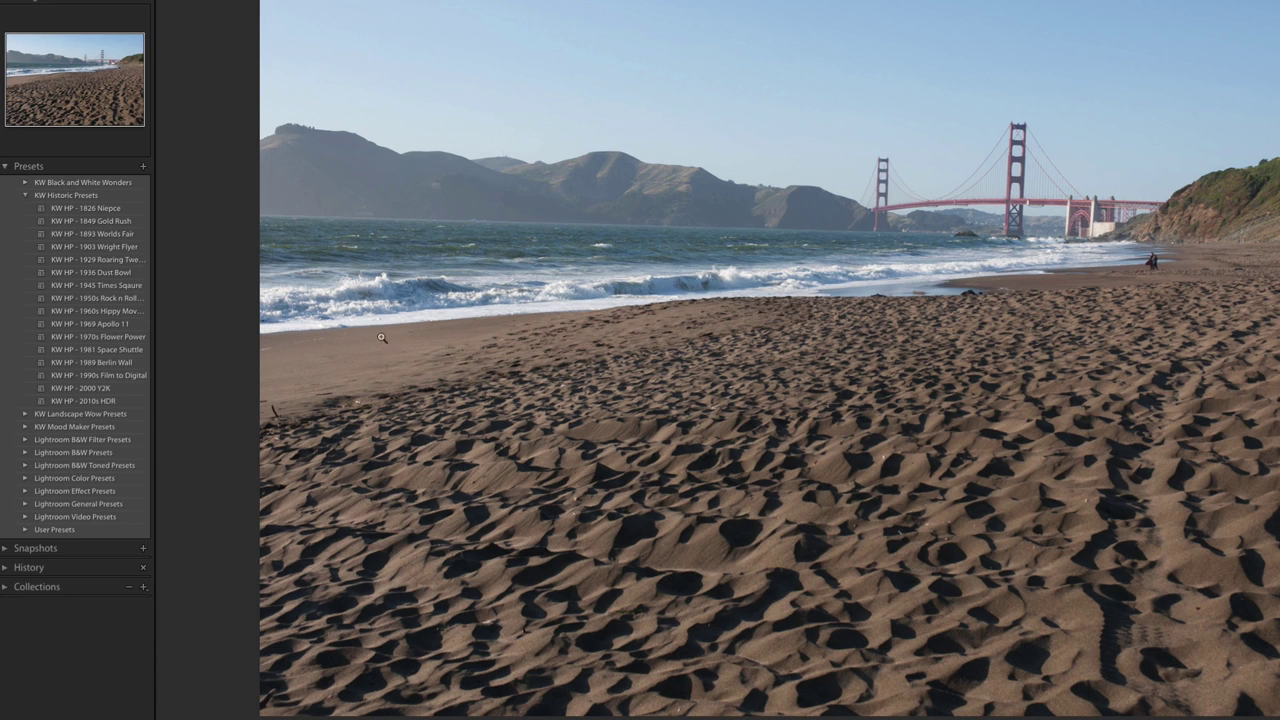
# Step: Give the Golden Gate beach photo the 1945 Times Square black-and-white look, then advance to the oak photo
pyautogui.click(124, 286)
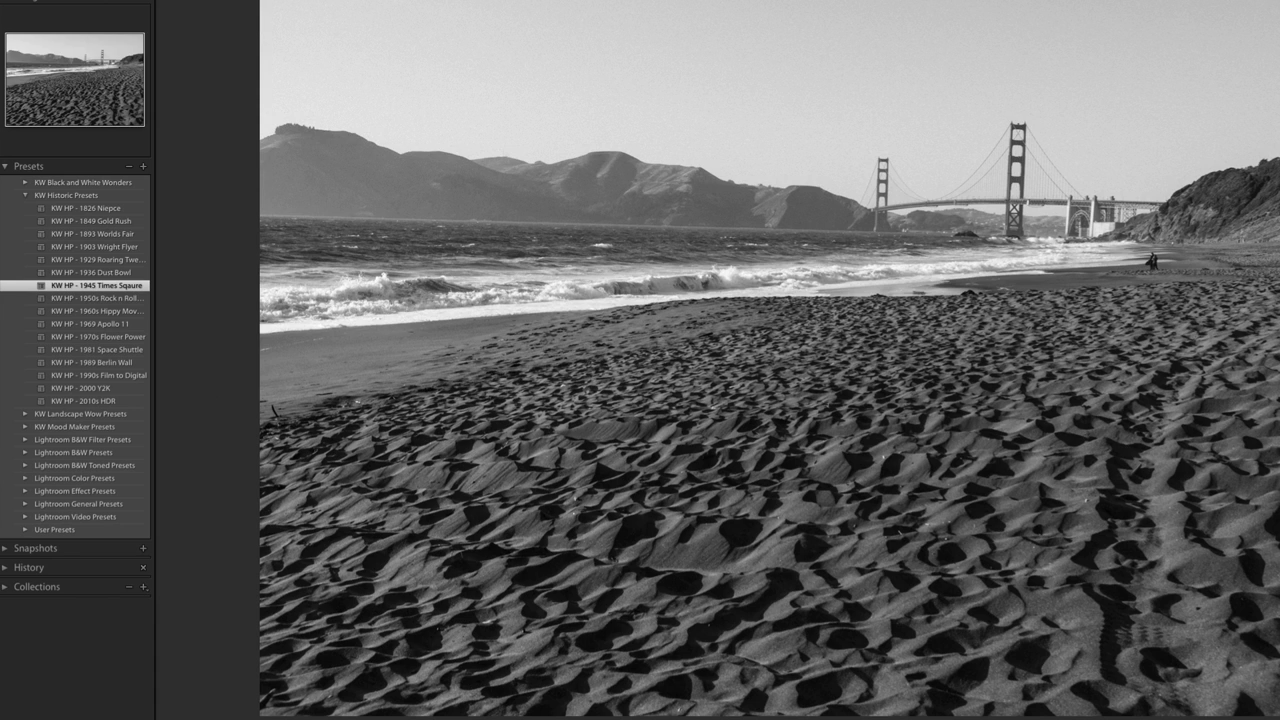
pyautogui.press('Right')
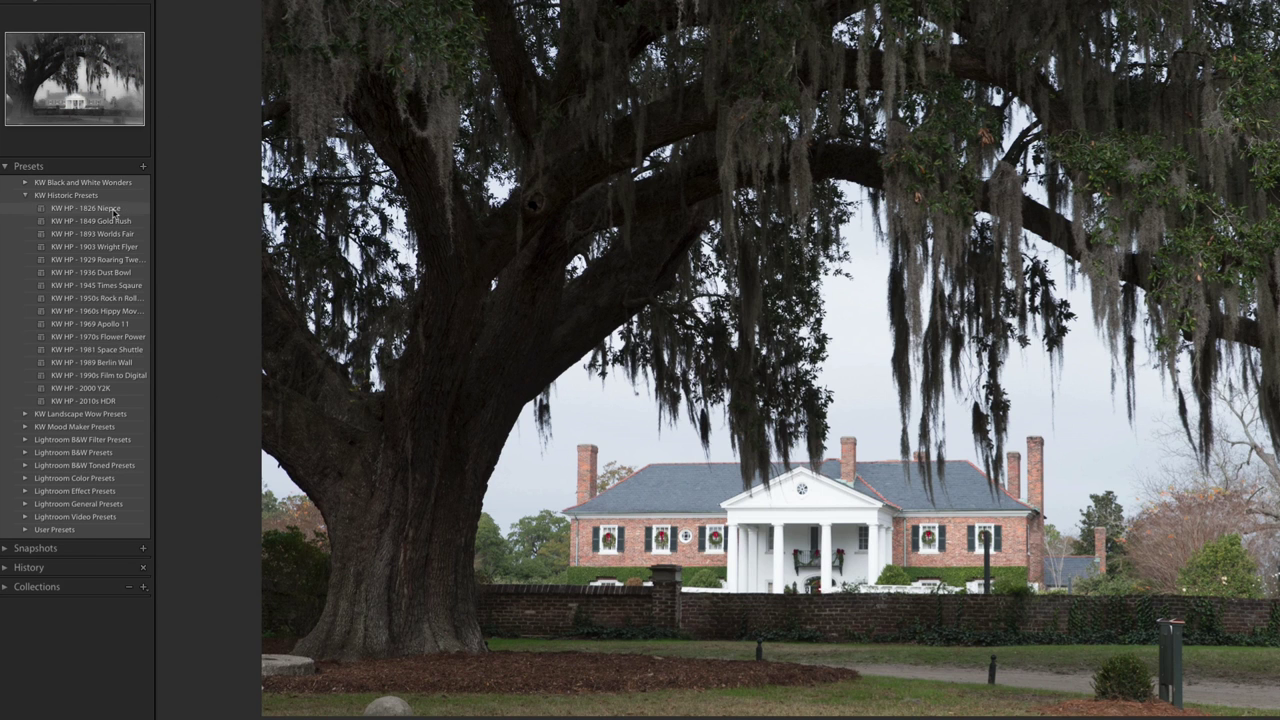
# Step: Preview the oak photo with Niepce, Gold Rush, Worlds Fair, Wright Flyer, 1929, Dust Bowl, Times Square, 1950s and 1960s
pyautogui.click(114, 211)
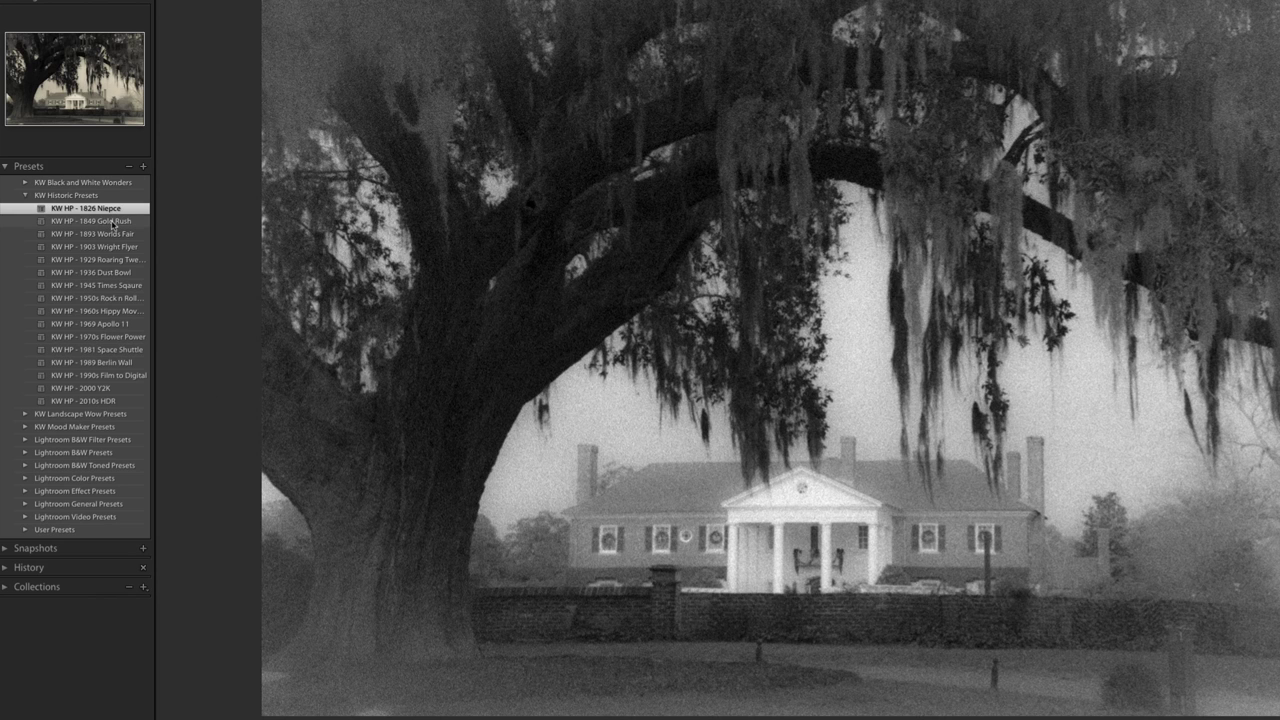
pyautogui.click(113, 221)
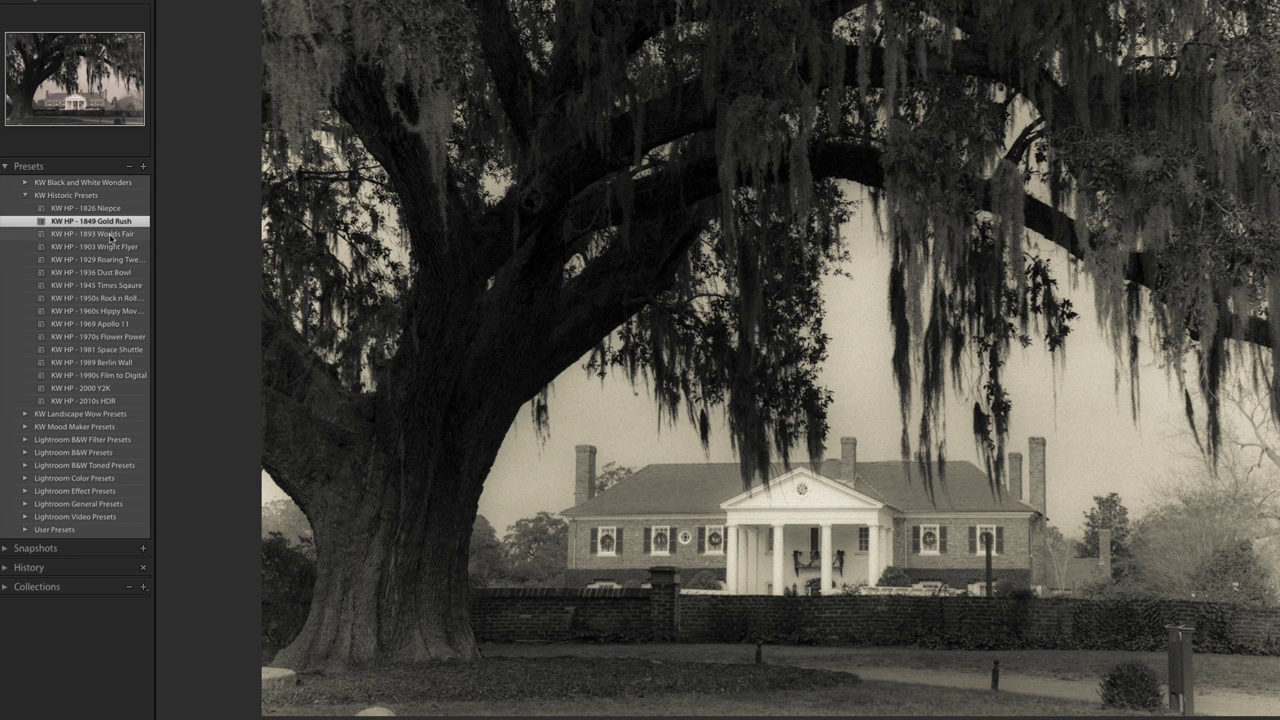
pyautogui.click(112, 235)
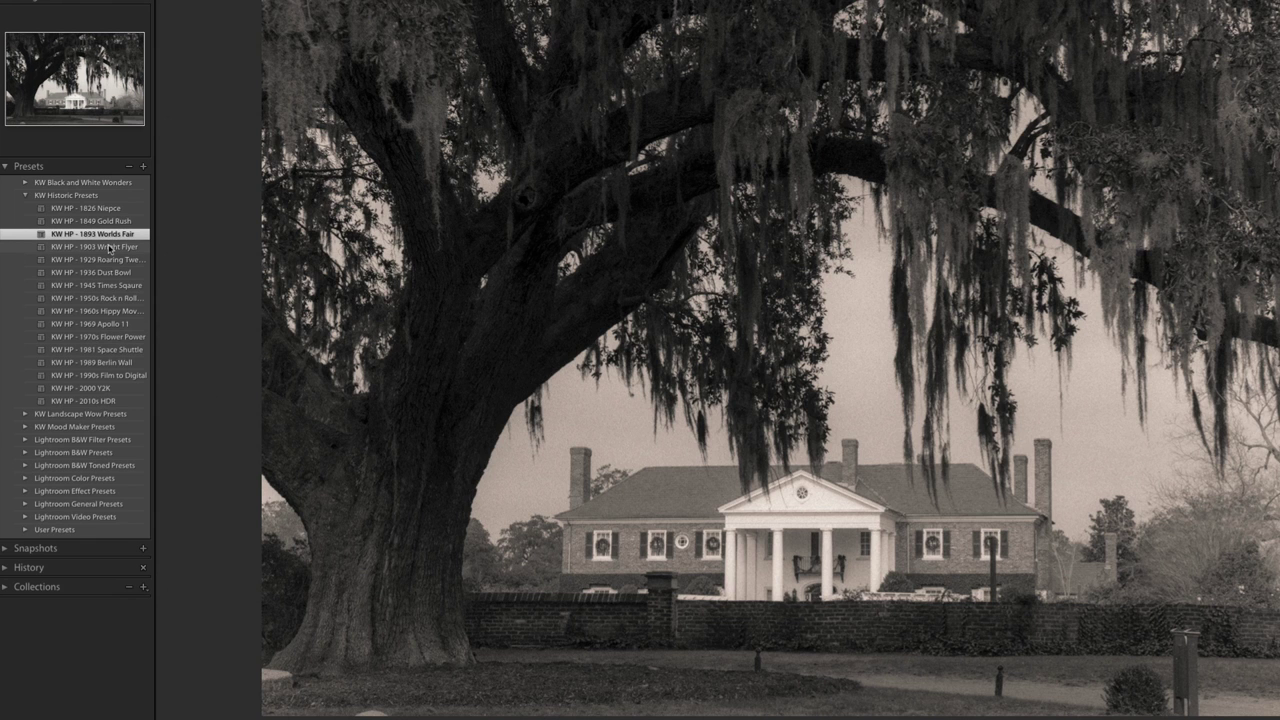
pyautogui.click(111, 248)
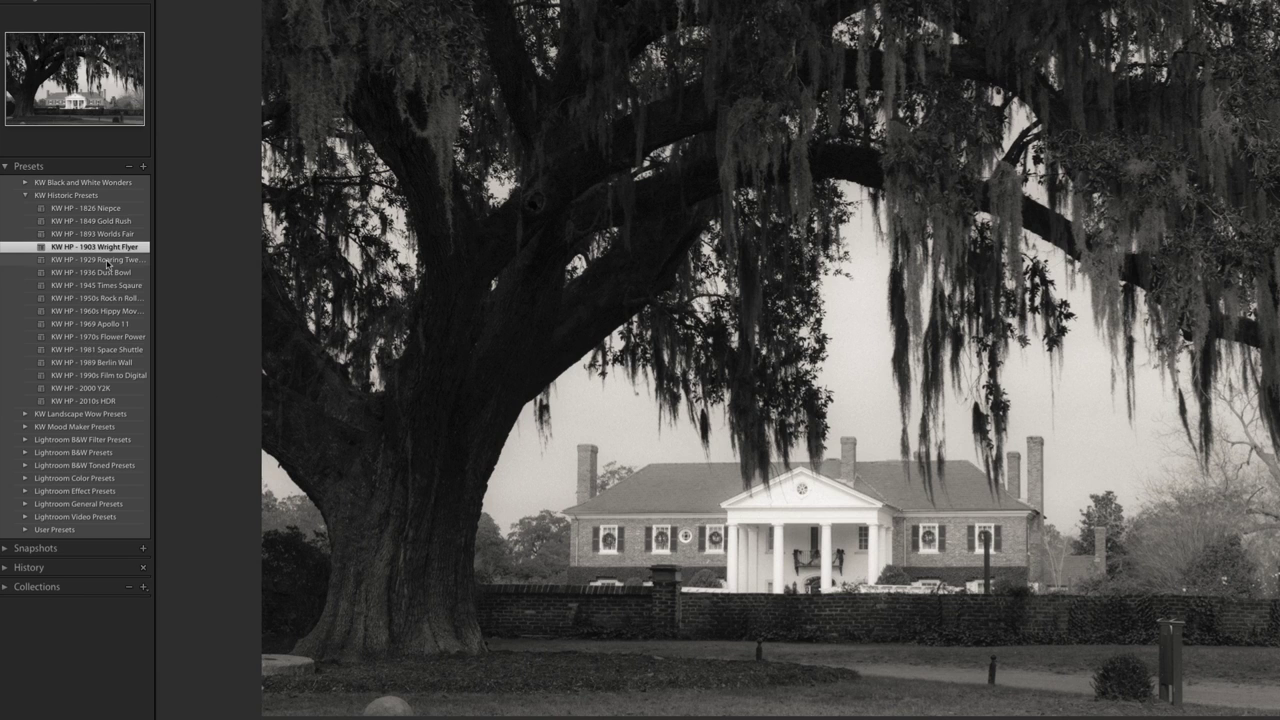
pyautogui.click(108, 262)
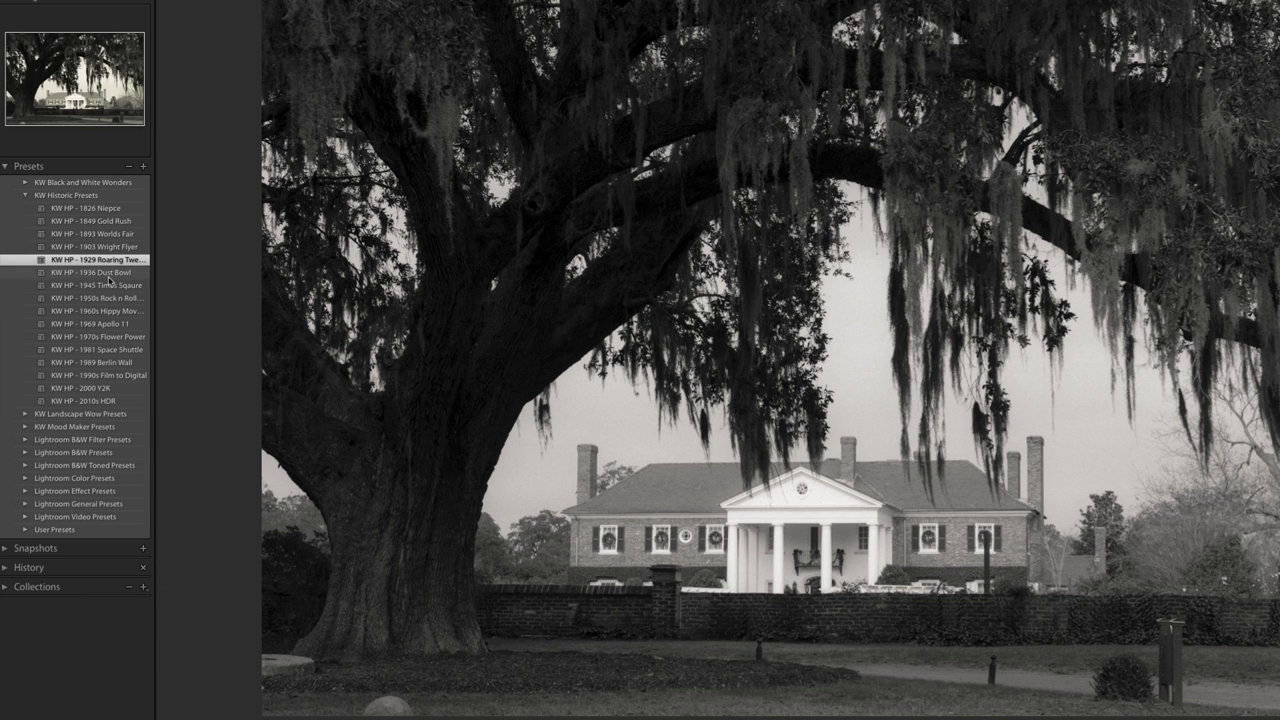
pyautogui.click(110, 274)
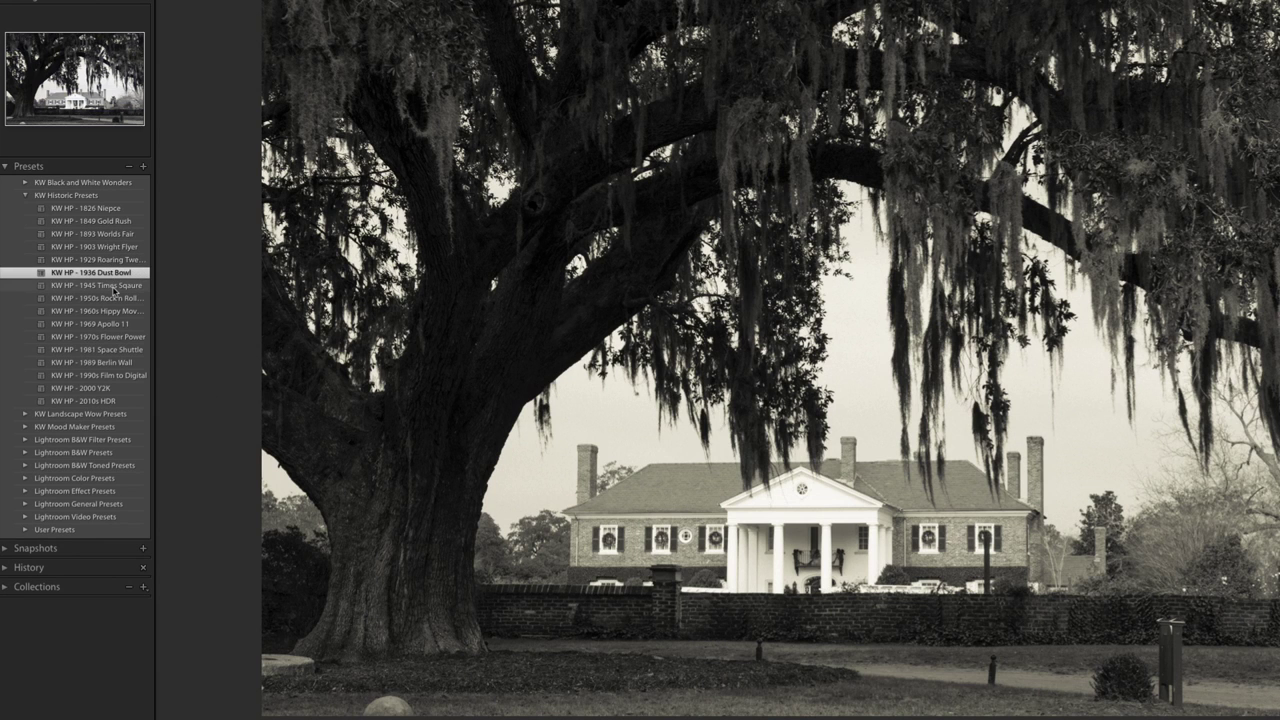
pyautogui.click(114, 287)
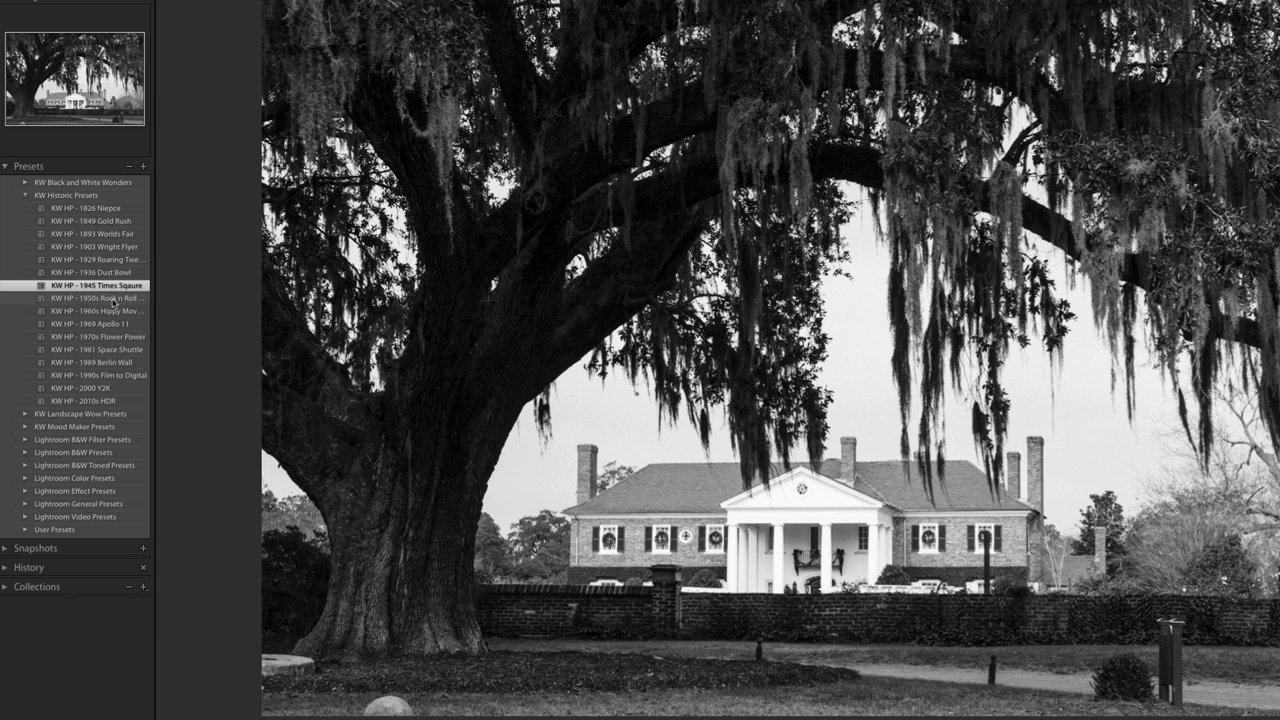
pyautogui.click(113, 298)
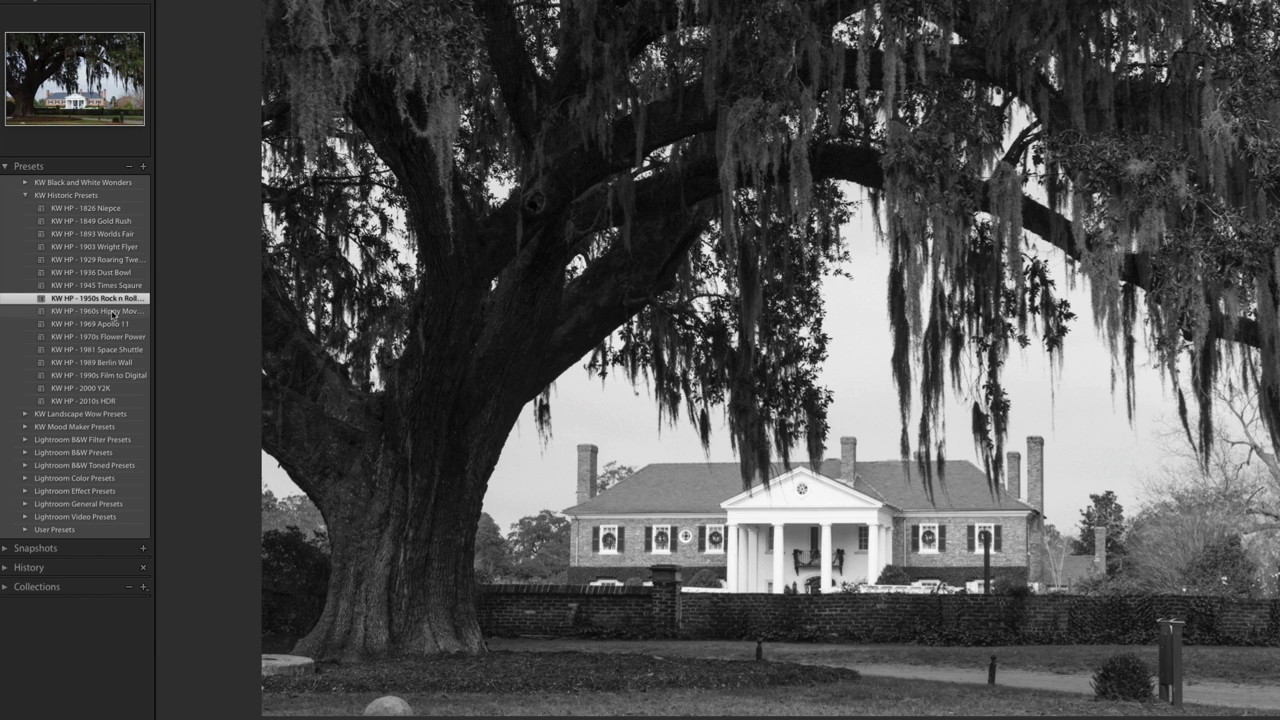
pyautogui.click(113, 312)
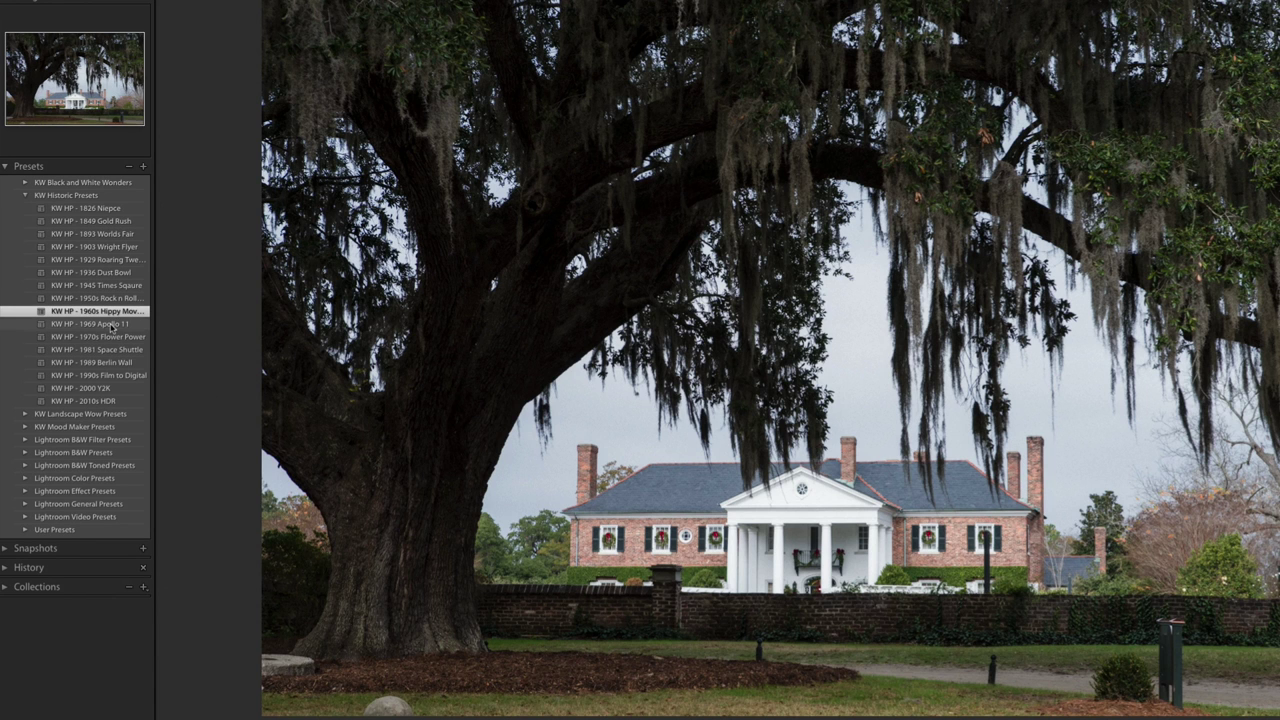
# Step: Preview the oak photo with 1969 Apollo 11, 1970s Flower Power, 1981 Space Shuttle and 1989 Berlin Wall
pyautogui.click(112, 325)
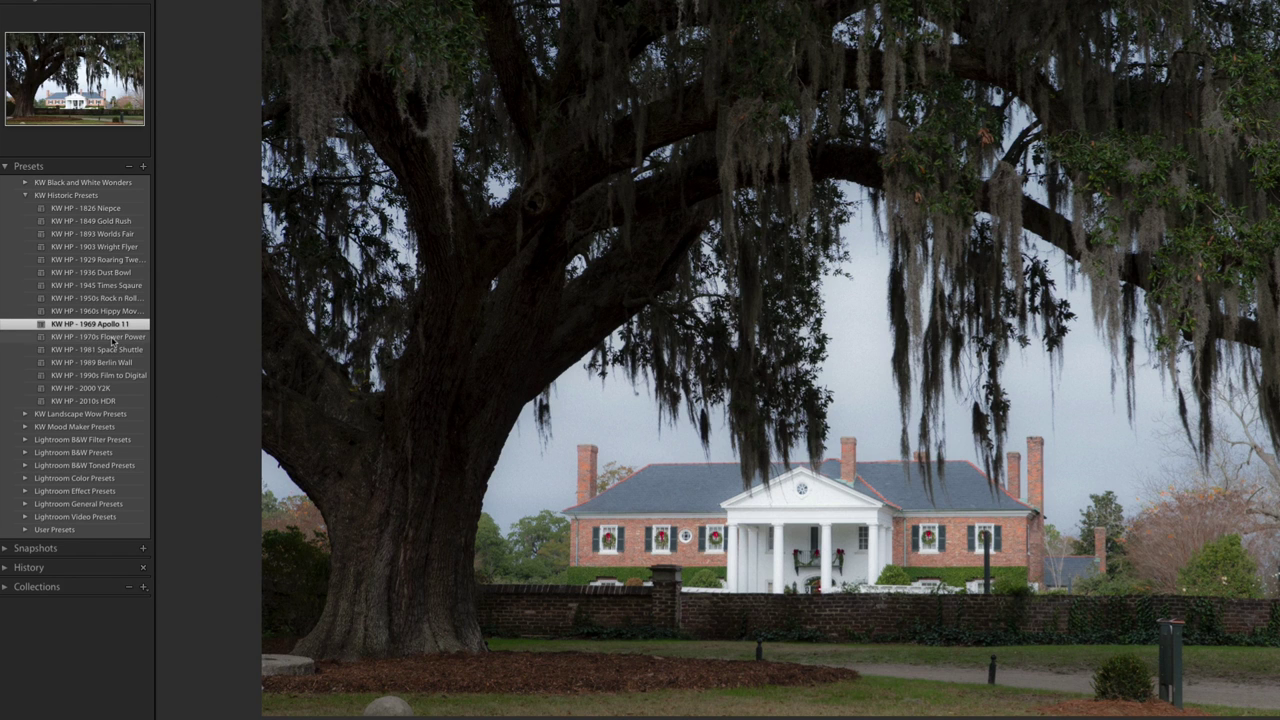
pyautogui.click(112, 339)
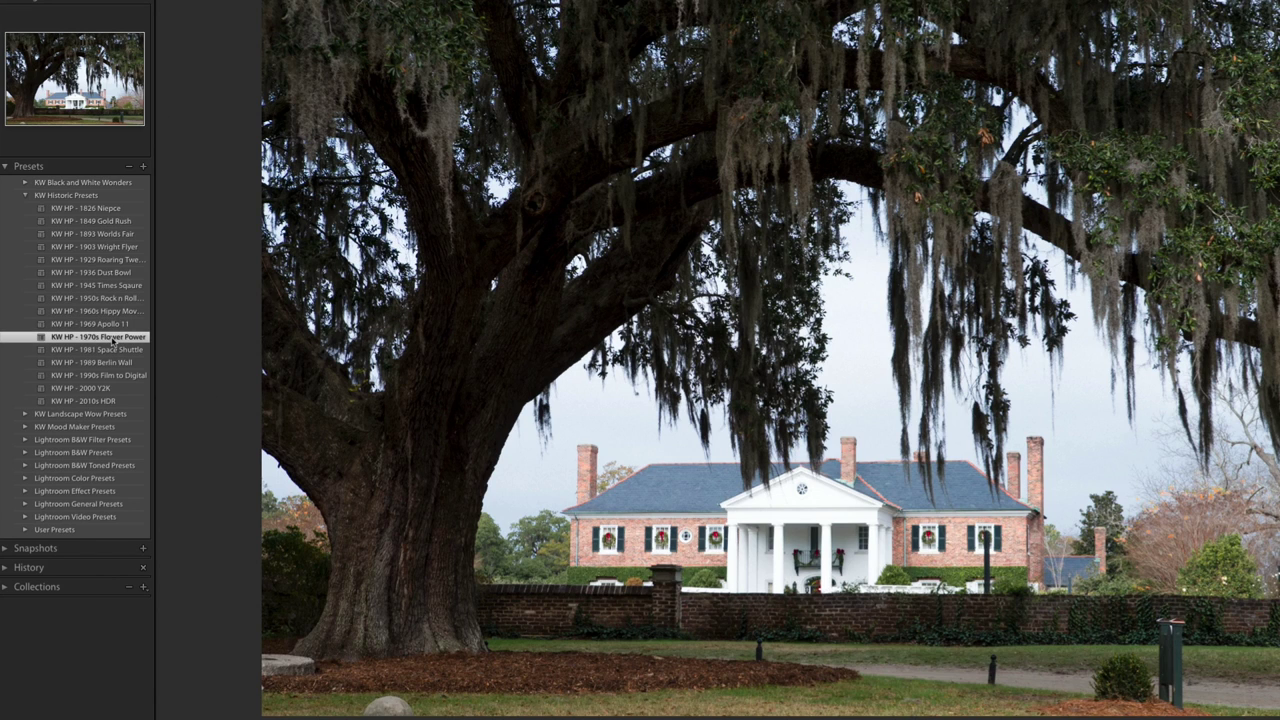
pyautogui.click(113, 350)
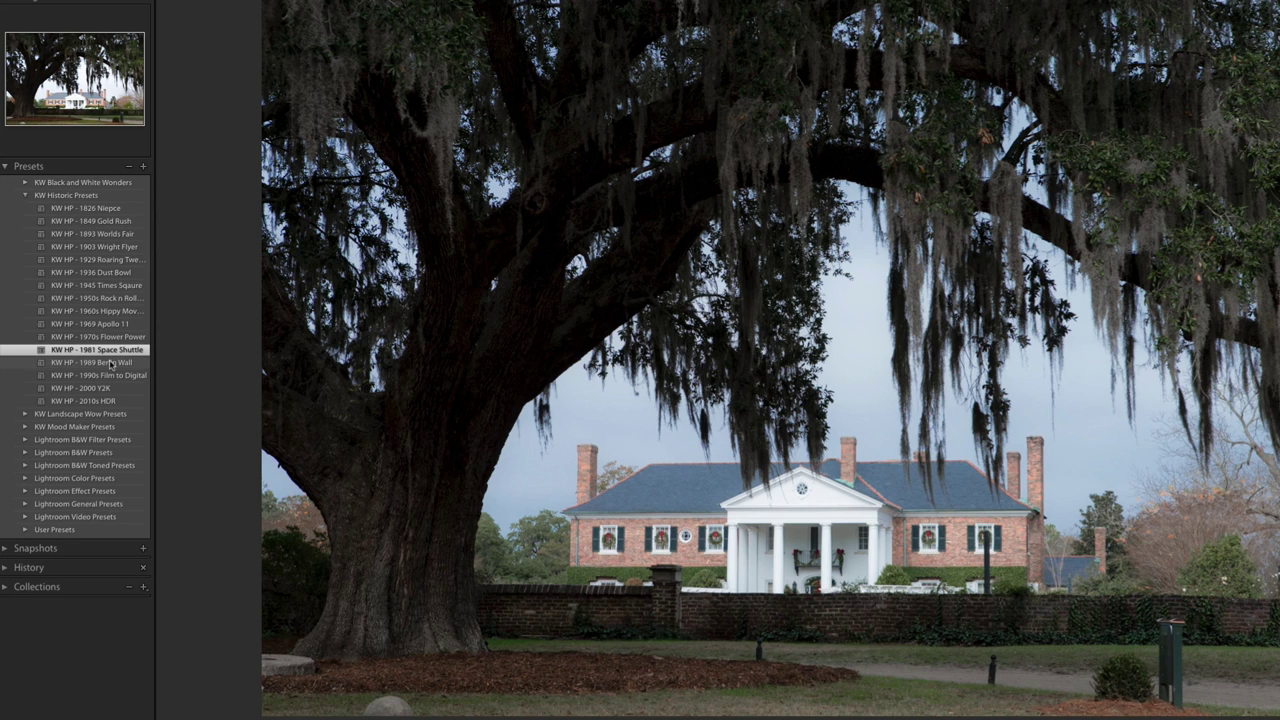
pyautogui.click(111, 363)
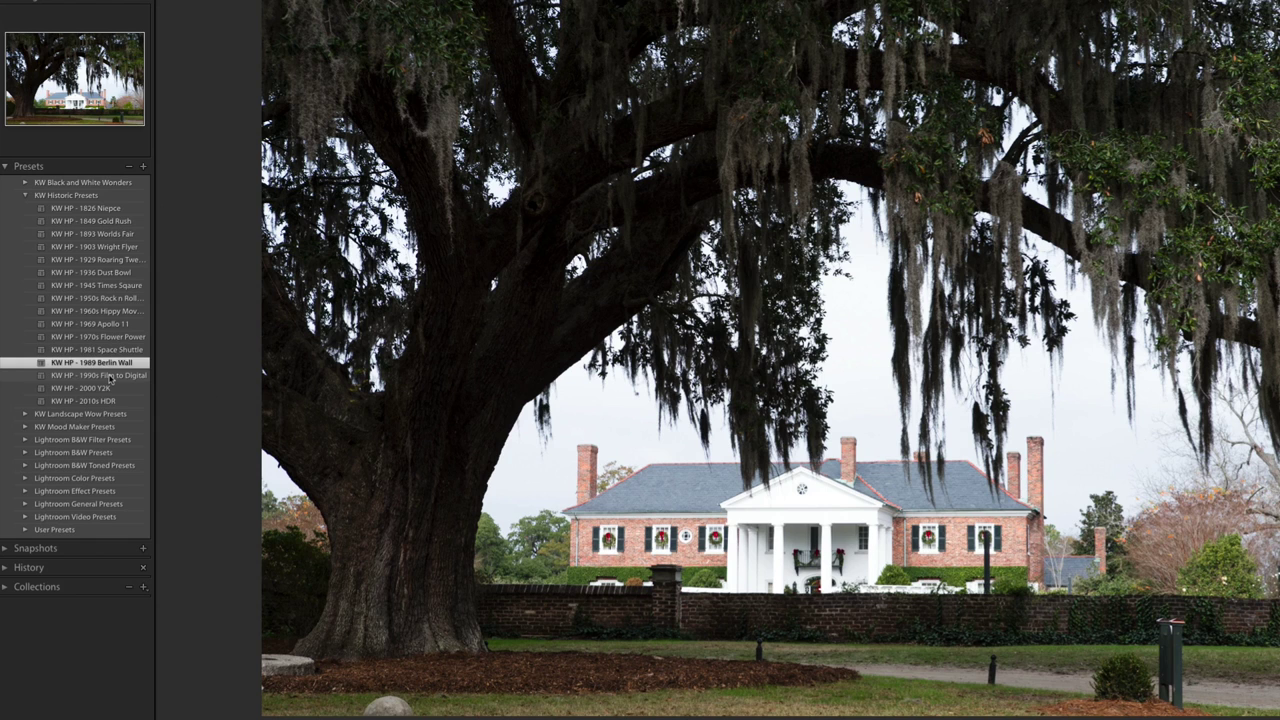
# Step: Try 1990s Film to Digital and 2000 Y2K, settle on 2010s HDR, then advance to the baby photo
pyautogui.click(111, 377)
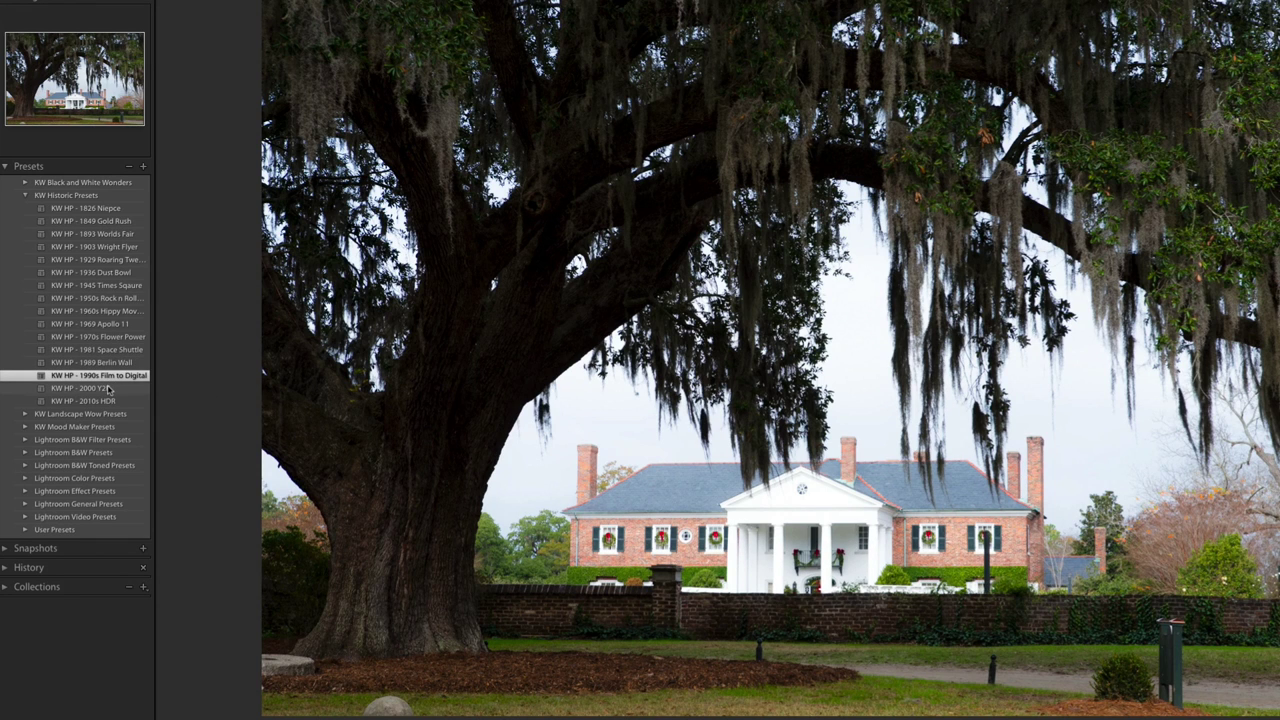
pyautogui.click(108, 388)
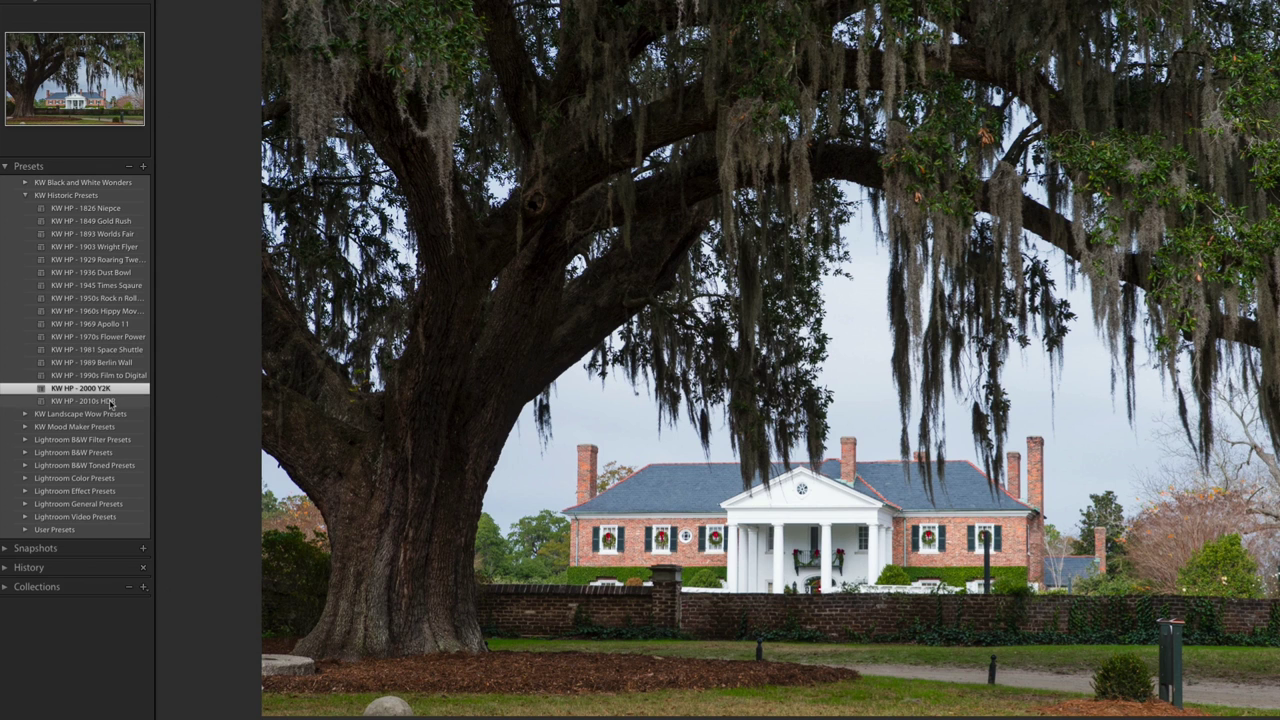
pyautogui.click(110, 401)
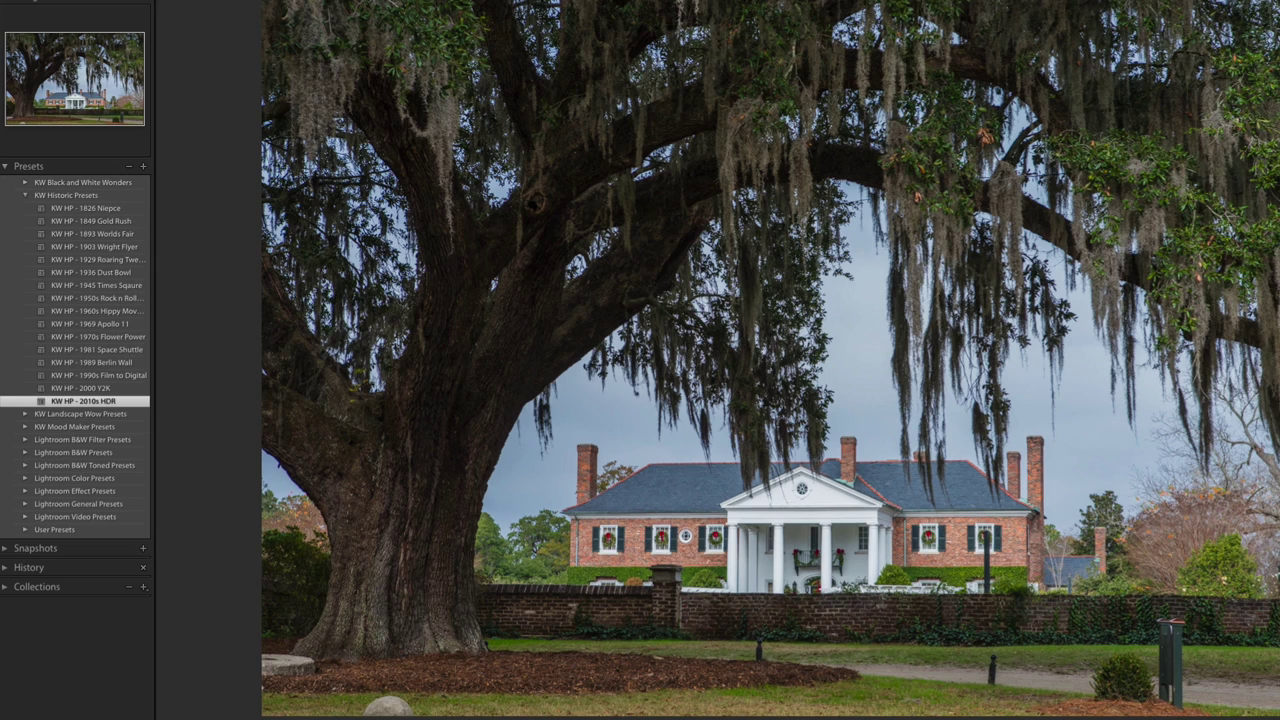
pyautogui.press('Right')
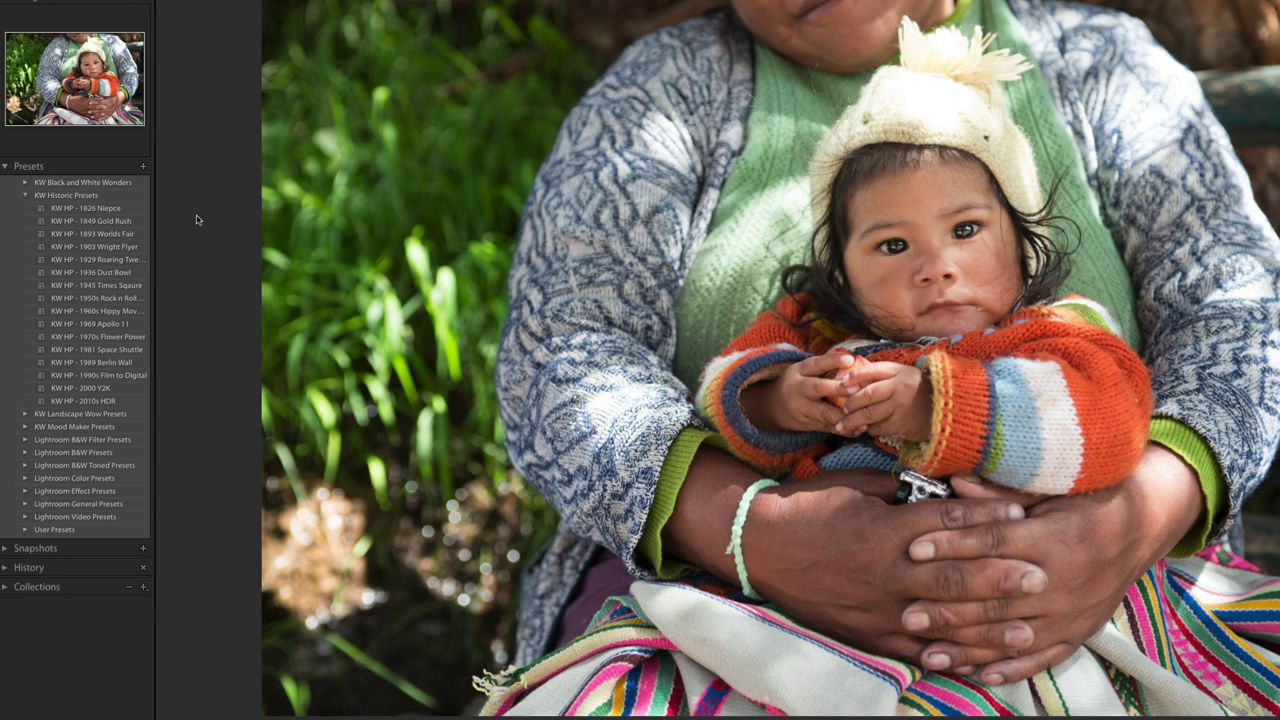
# Step: Try Gold Rush, Dust Bowl, Times Square, 2010s HDR and Worlds Fair on the baby photo, ending on 1849 Gold Rush
pyautogui.click(124, 222)
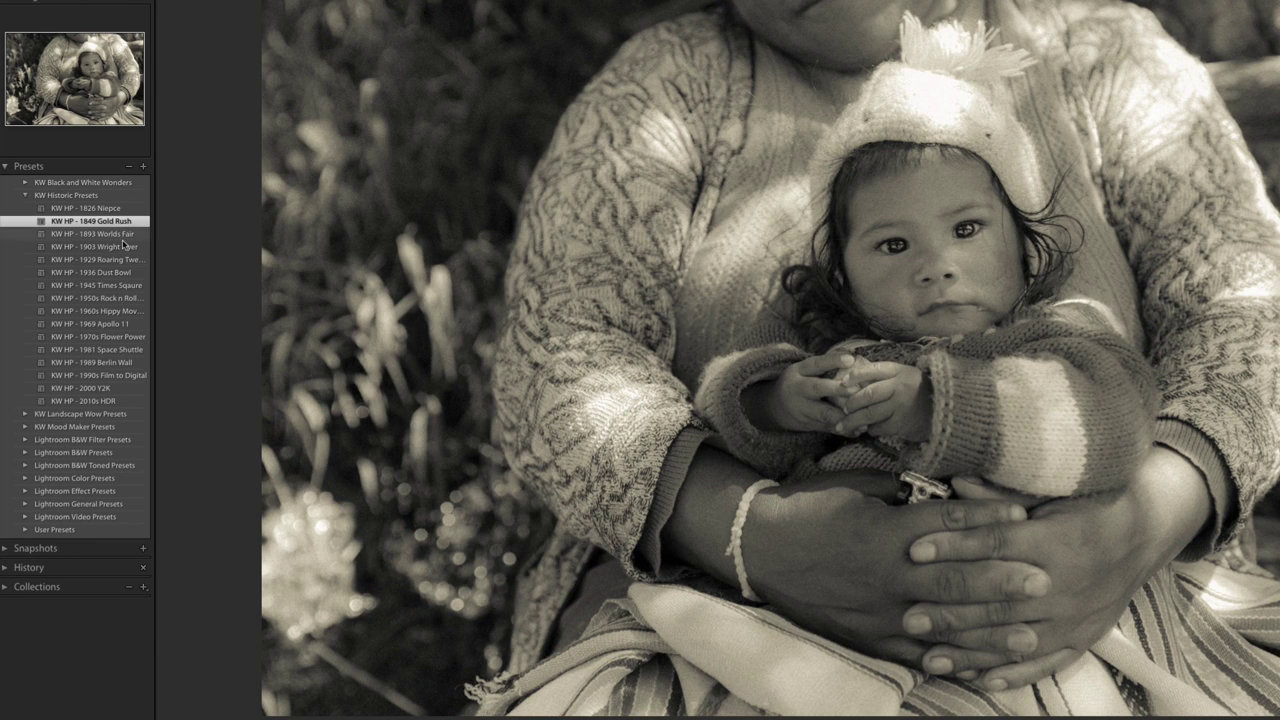
pyautogui.click(120, 275)
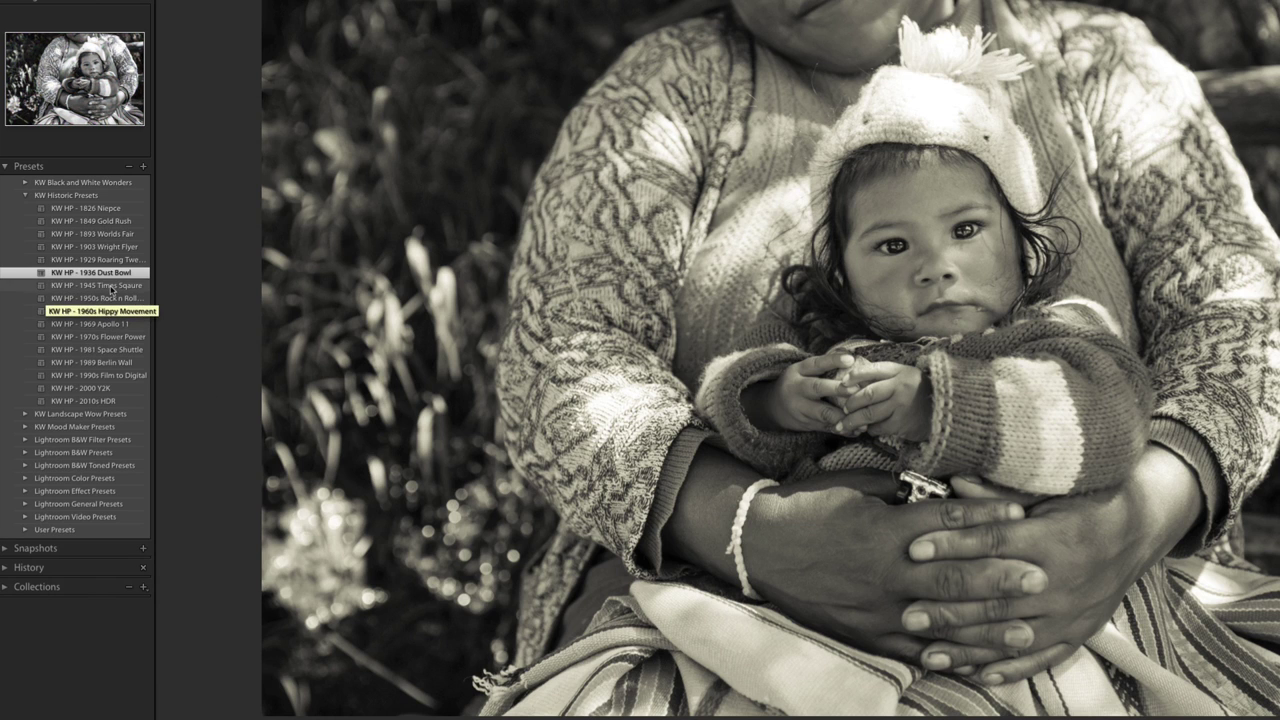
pyautogui.click(112, 286)
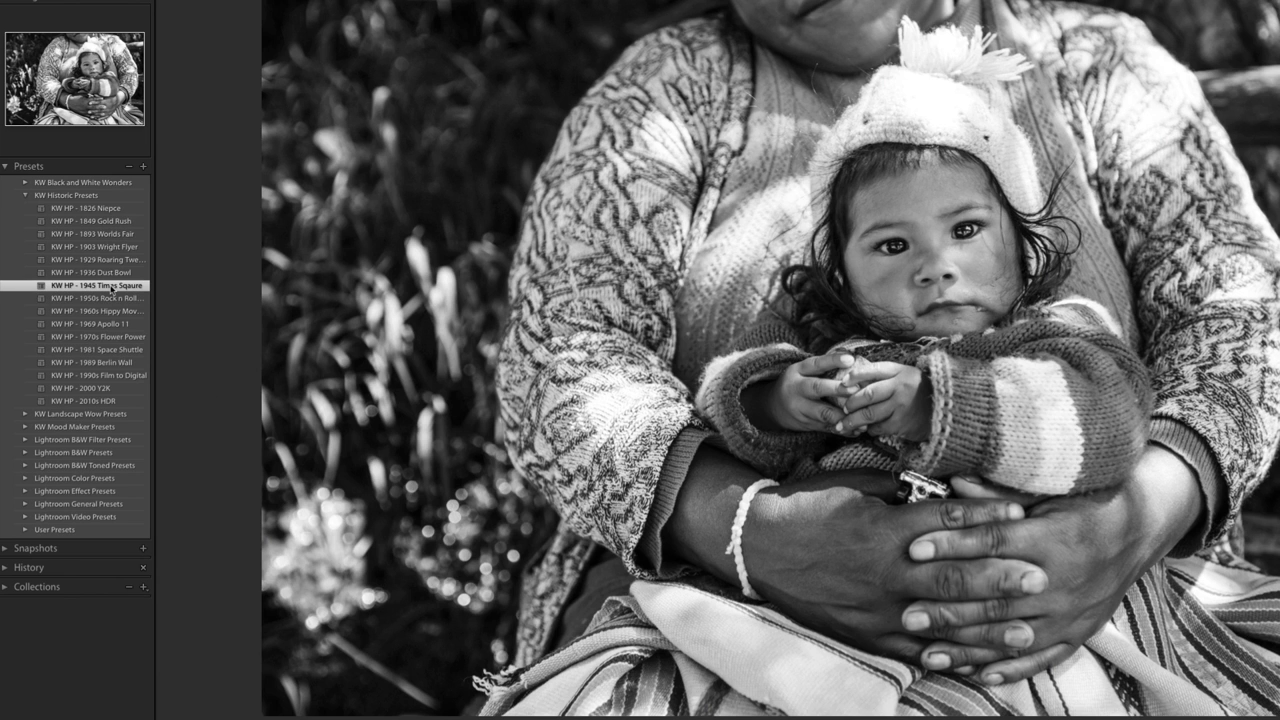
pyautogui.click(112, 401)
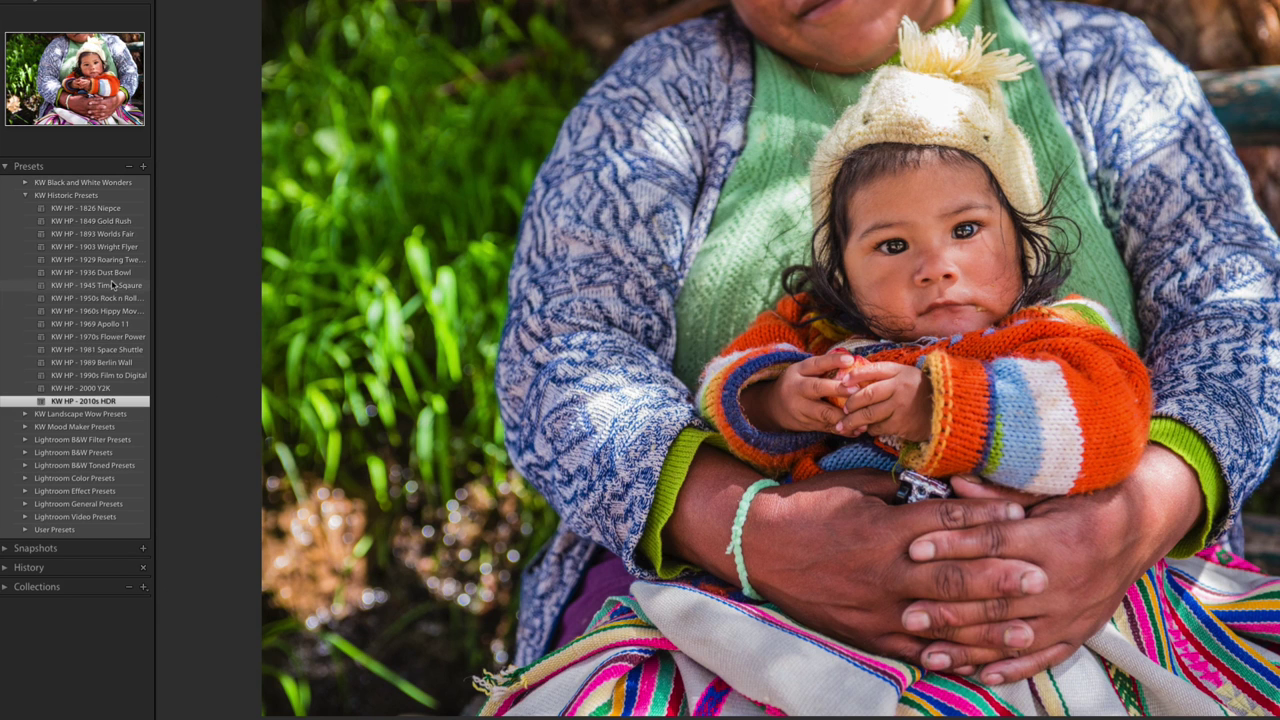
pyautogui.click(106, 234)
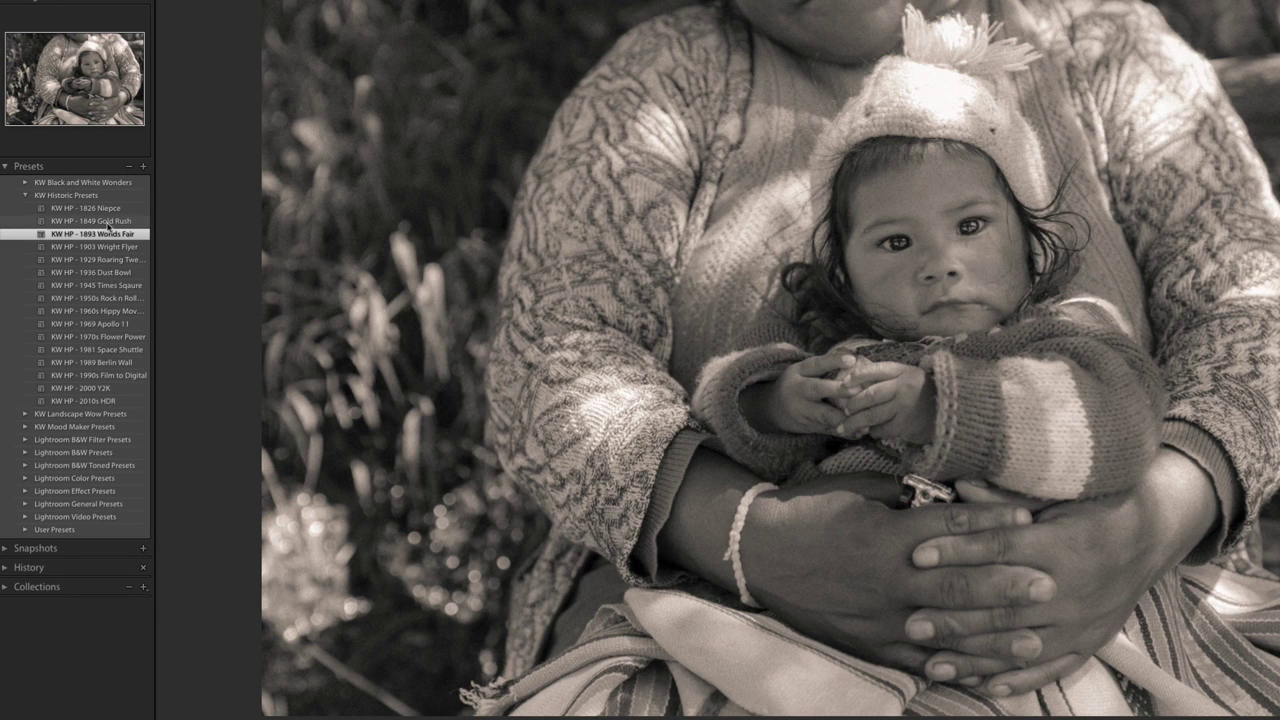
pyautogui.click(108, 222)
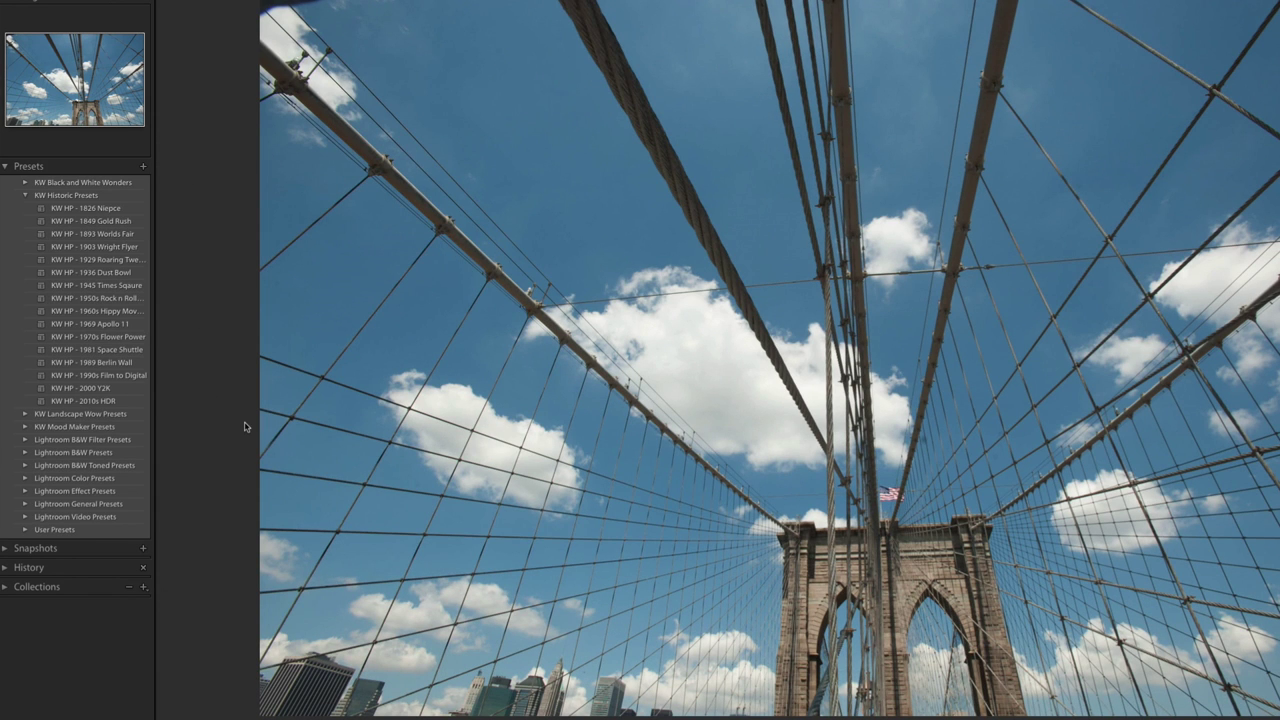
# Step: Preview the bridge with Niepce, Gold Rush, Worlds Fair, Wright Flyer, Roaring Twenties, Dust Bowl, Times Square, Rock n Roll, Hippy Movement
pyautogui.click(110, 210)
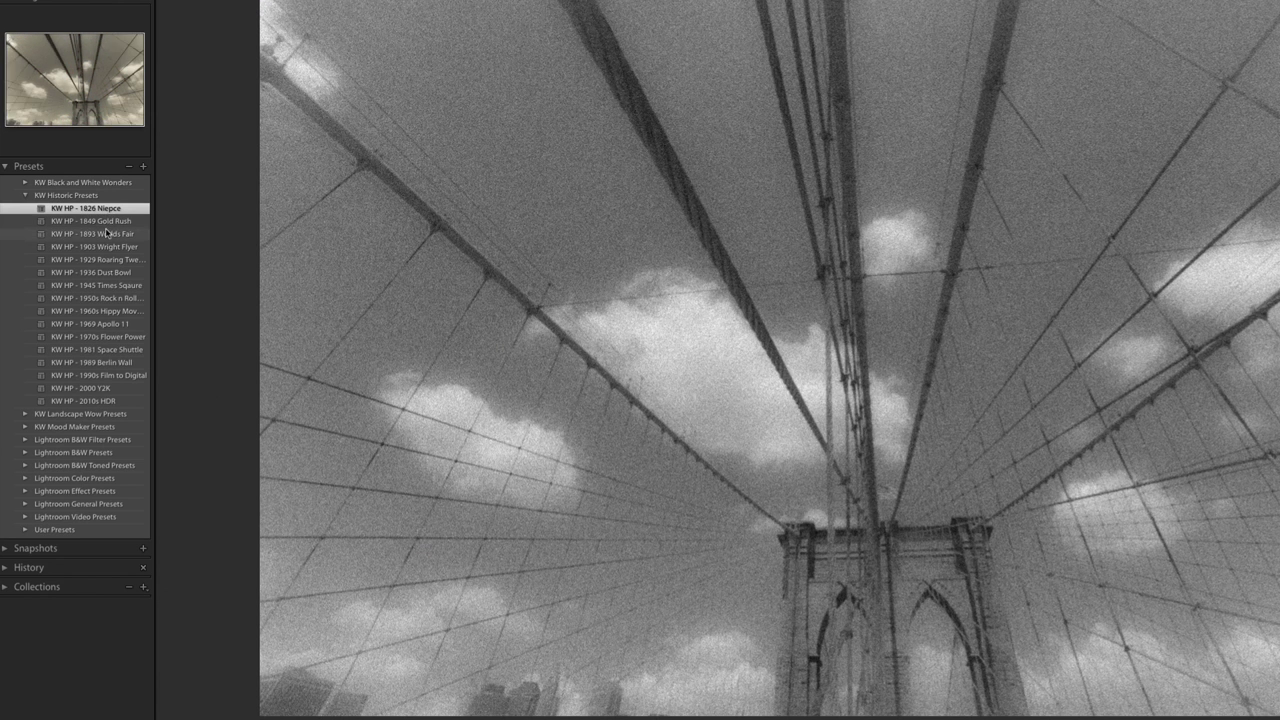
pyautogui.click(111, 229)
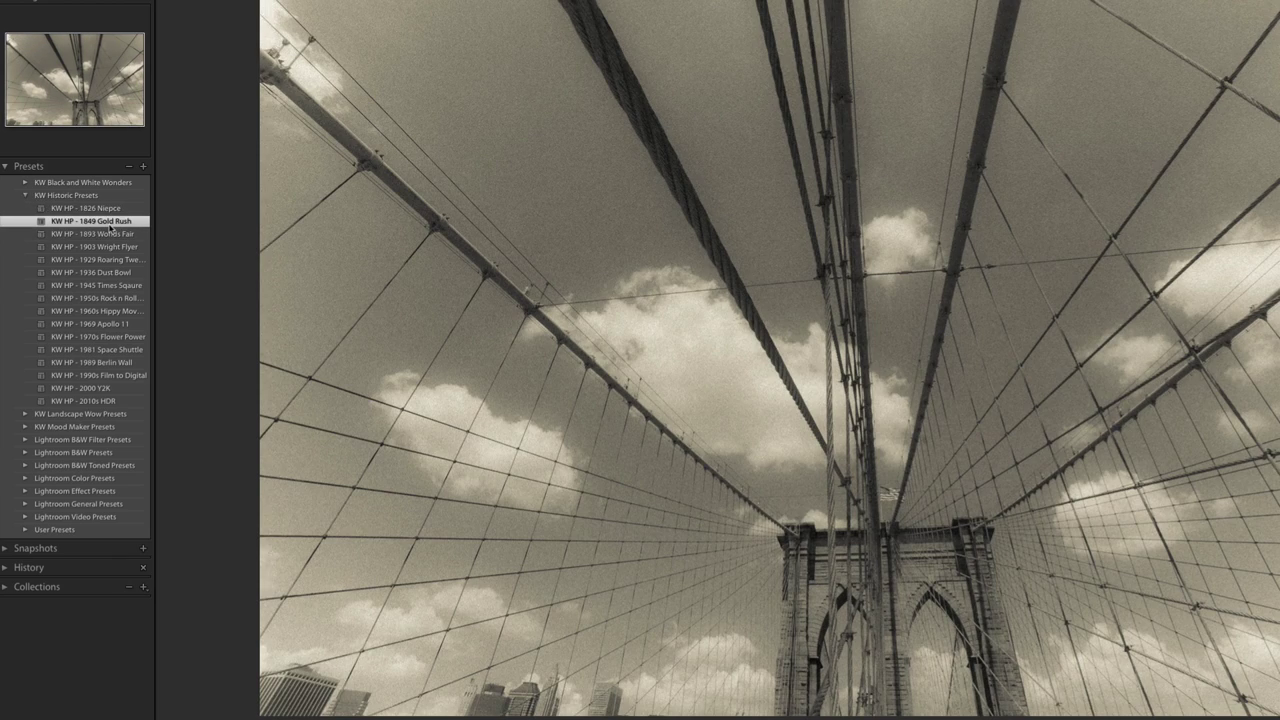
pyautogui.click(108, 235)
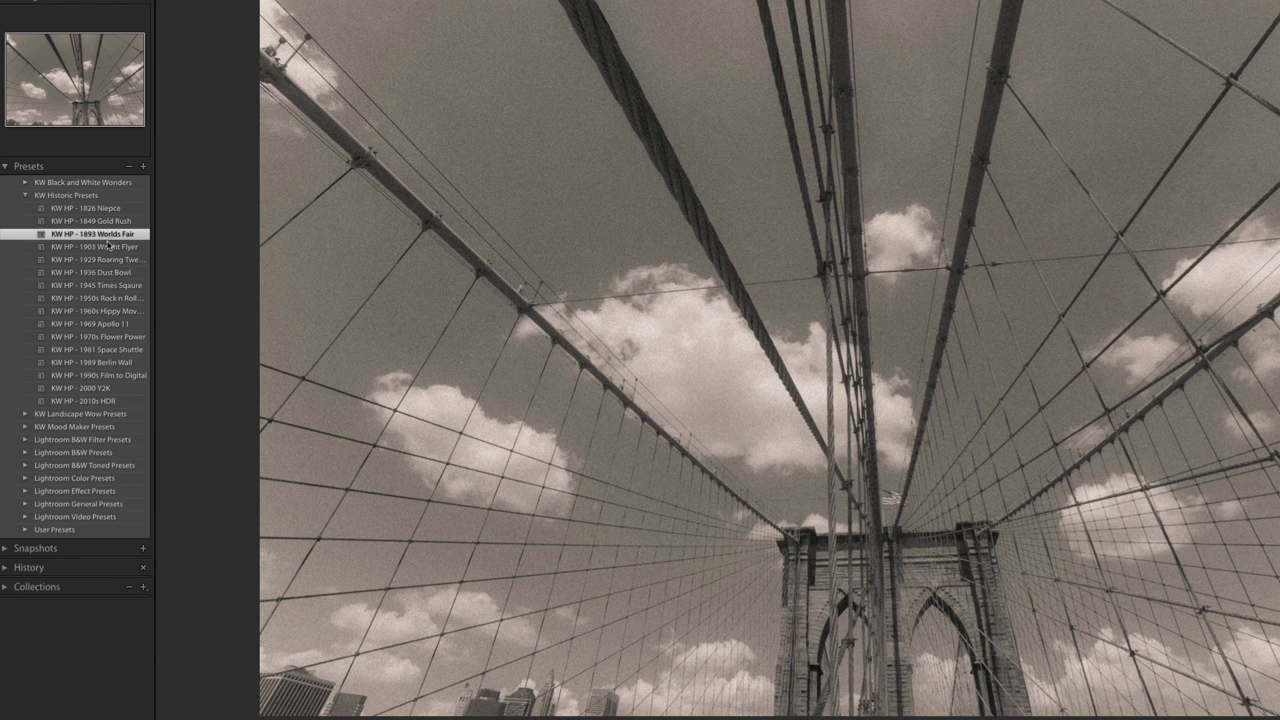
pyautogui.click(108, 250)
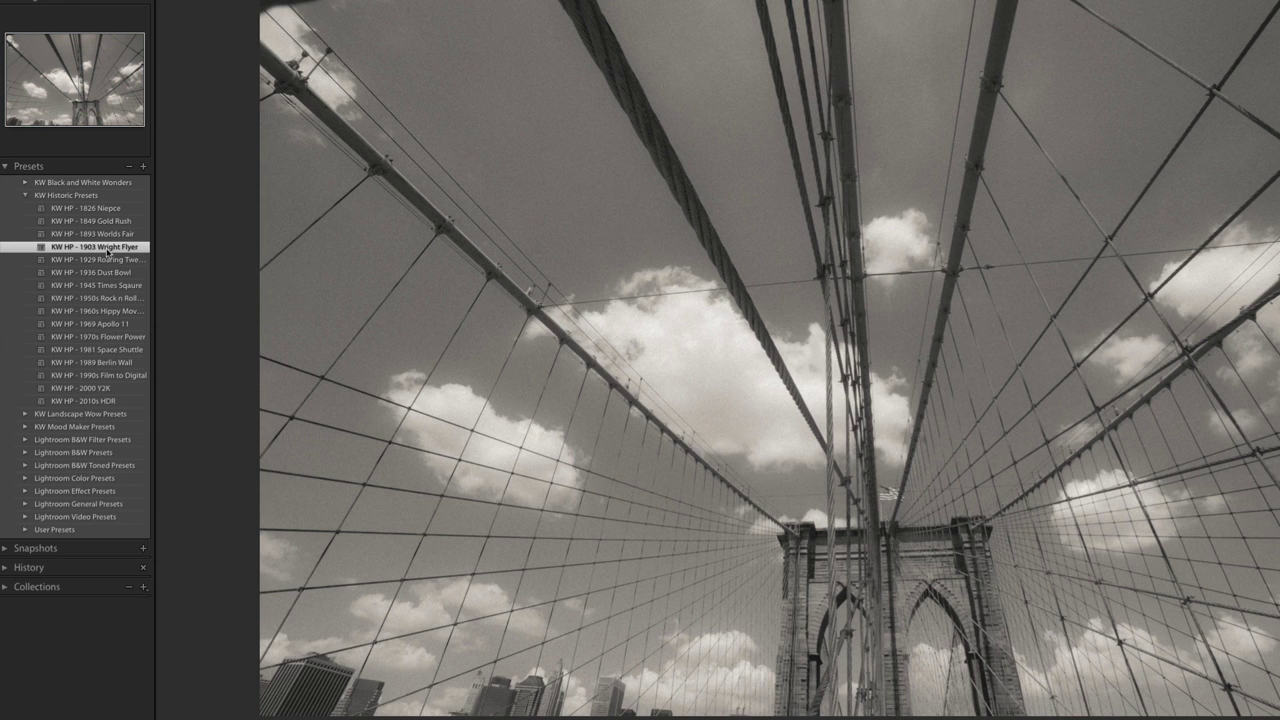
pyautogui.click(107, 261)
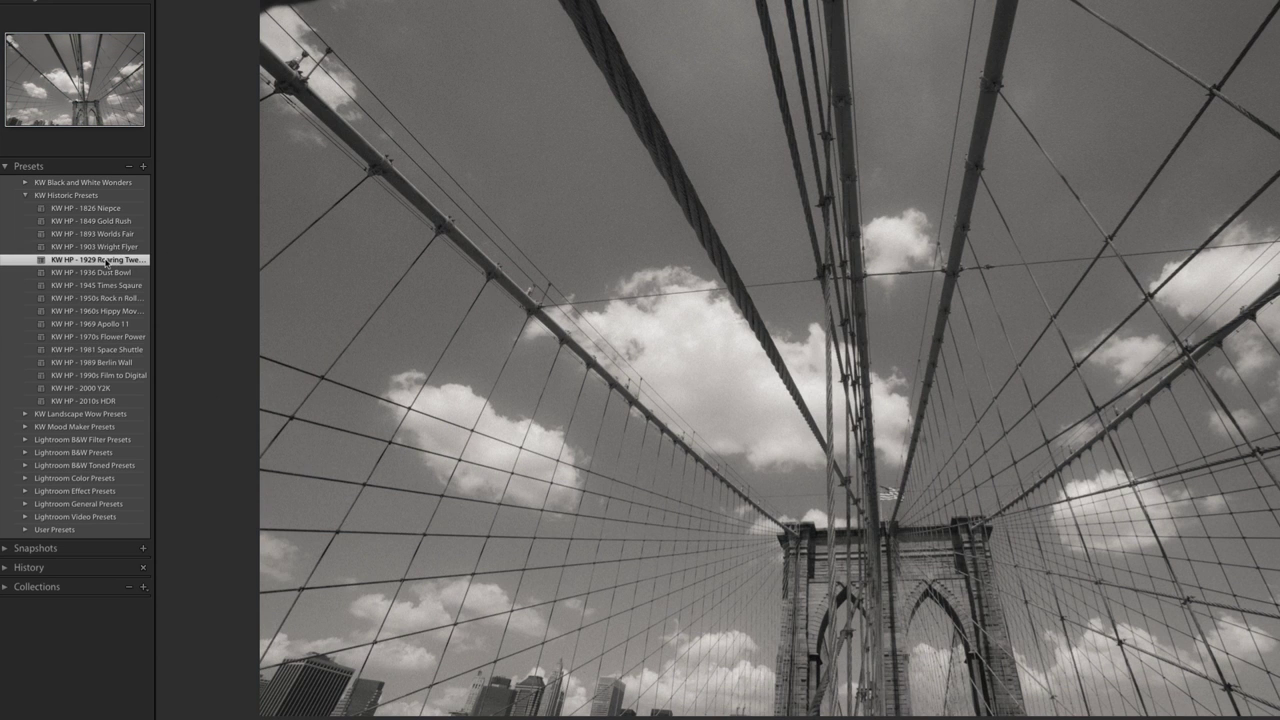
pyautogui.click(107, 274)
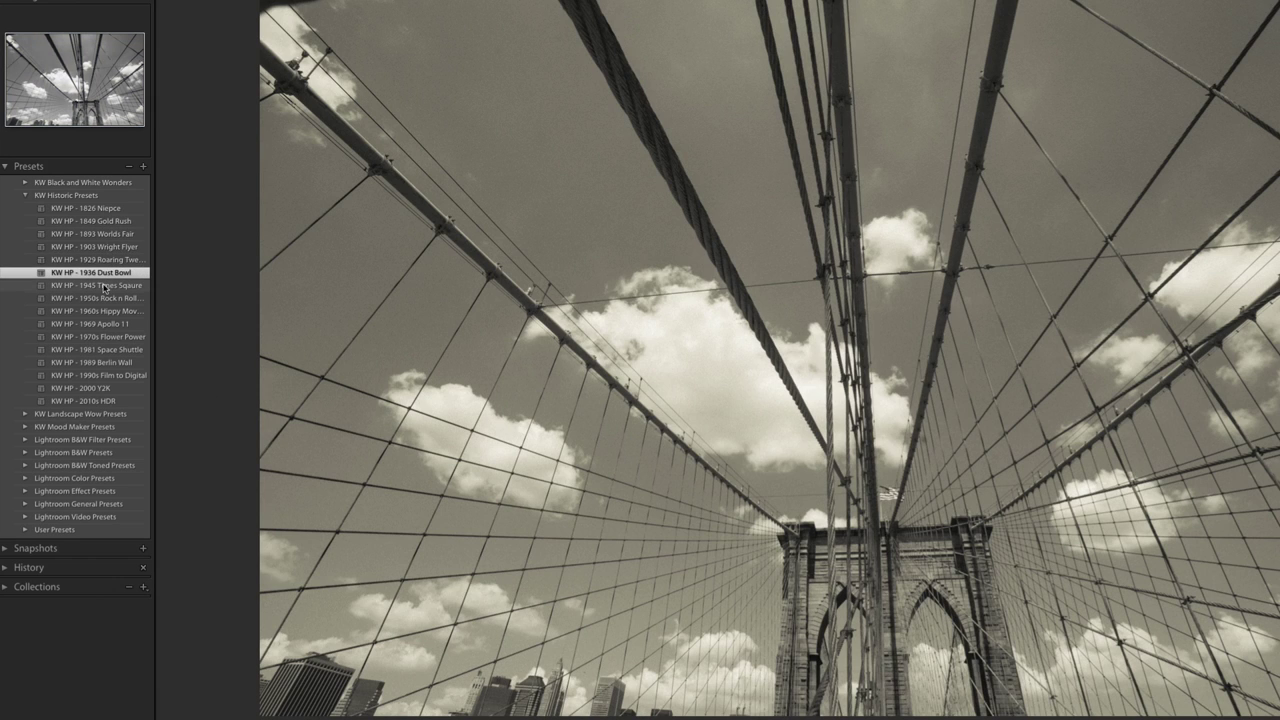
pyautogui.click(104, 288)
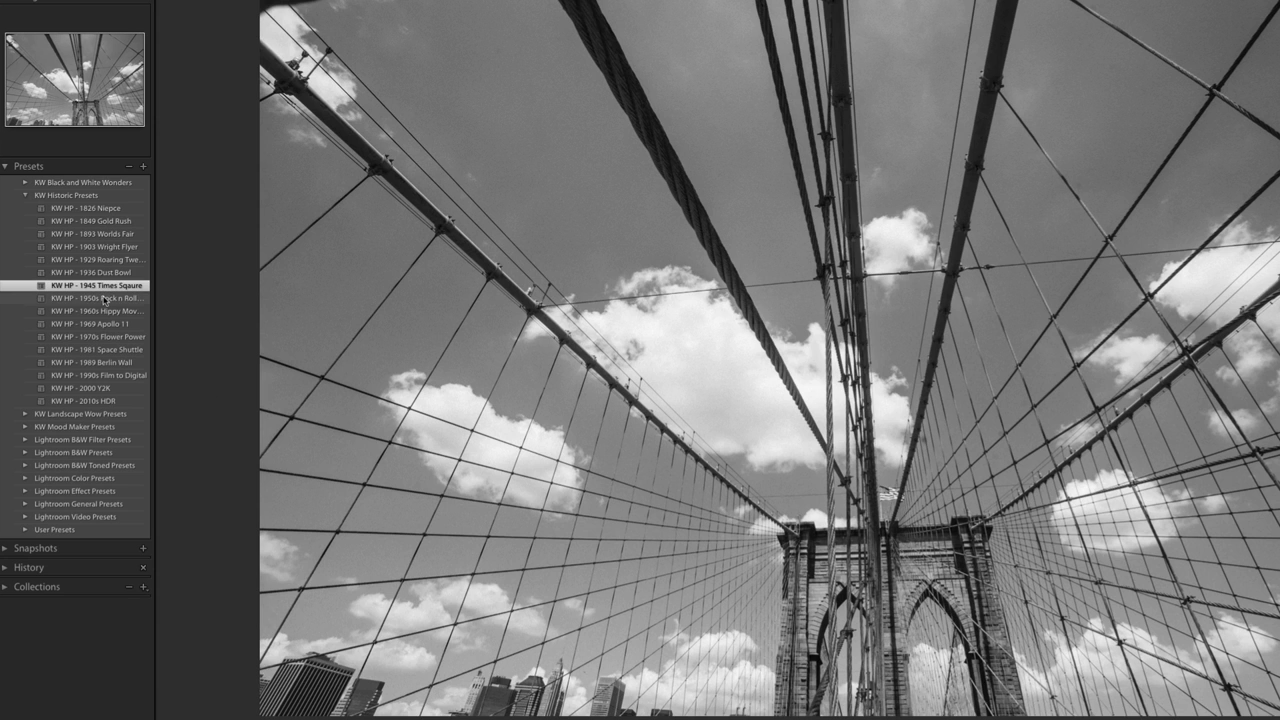
pyautogui.click(106, 299)
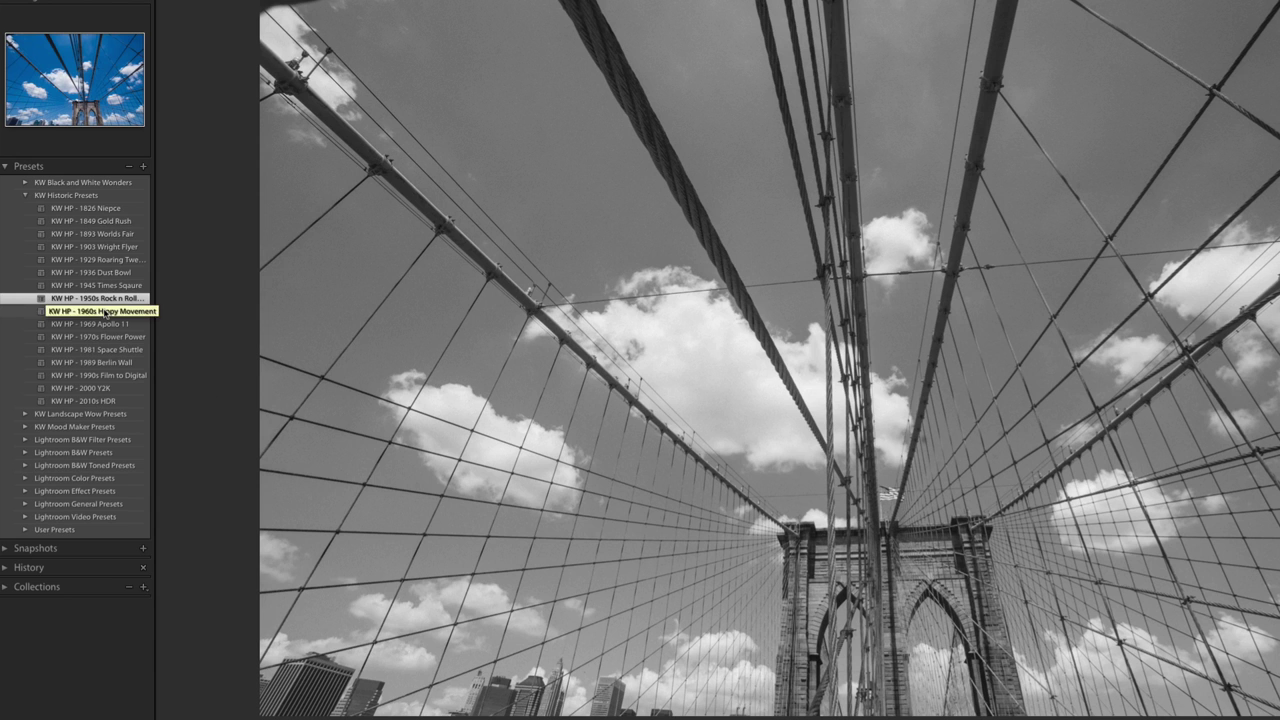
pyautogui.click(105, 311)
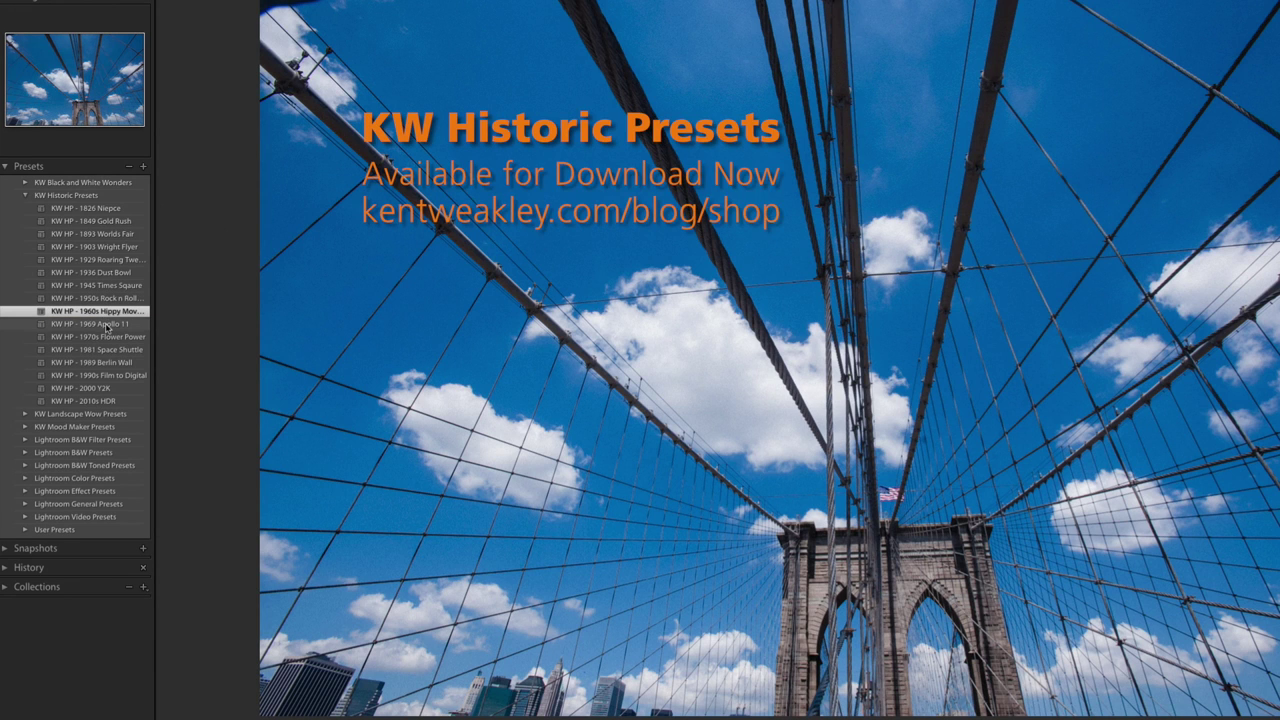
# Step: Apply Apollo 11, Flower Power, Space Shuttle, Berlin Wall, Film to Digital, Y2K, then 2010s HDR to the bridge
pyautogui.click(106, 325)
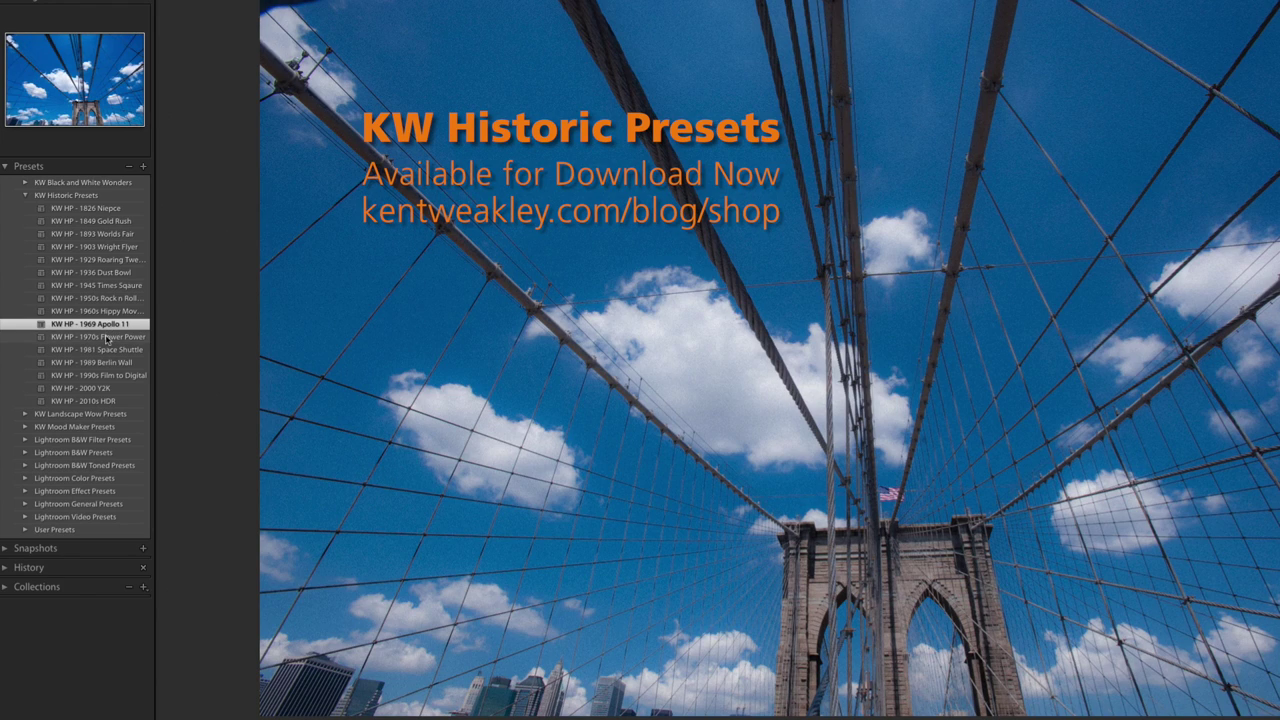
pyautogui.click(107, 337)
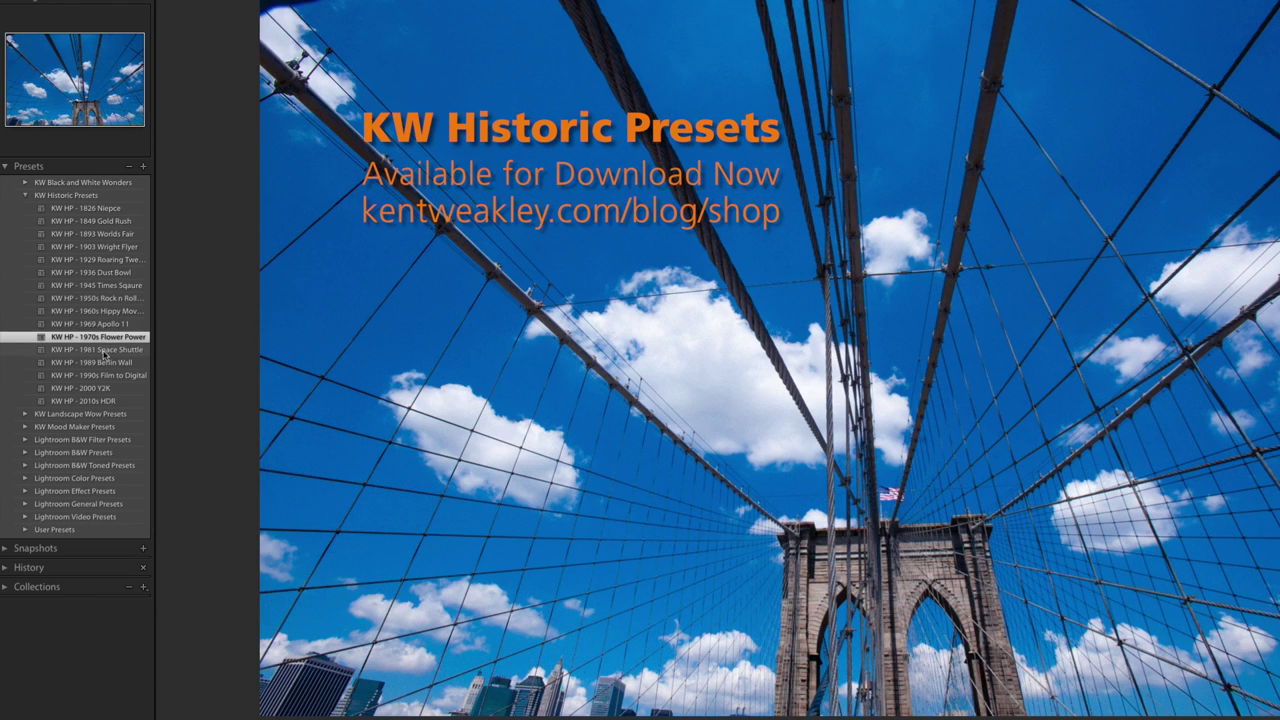
pyautogui.click(106, 350)
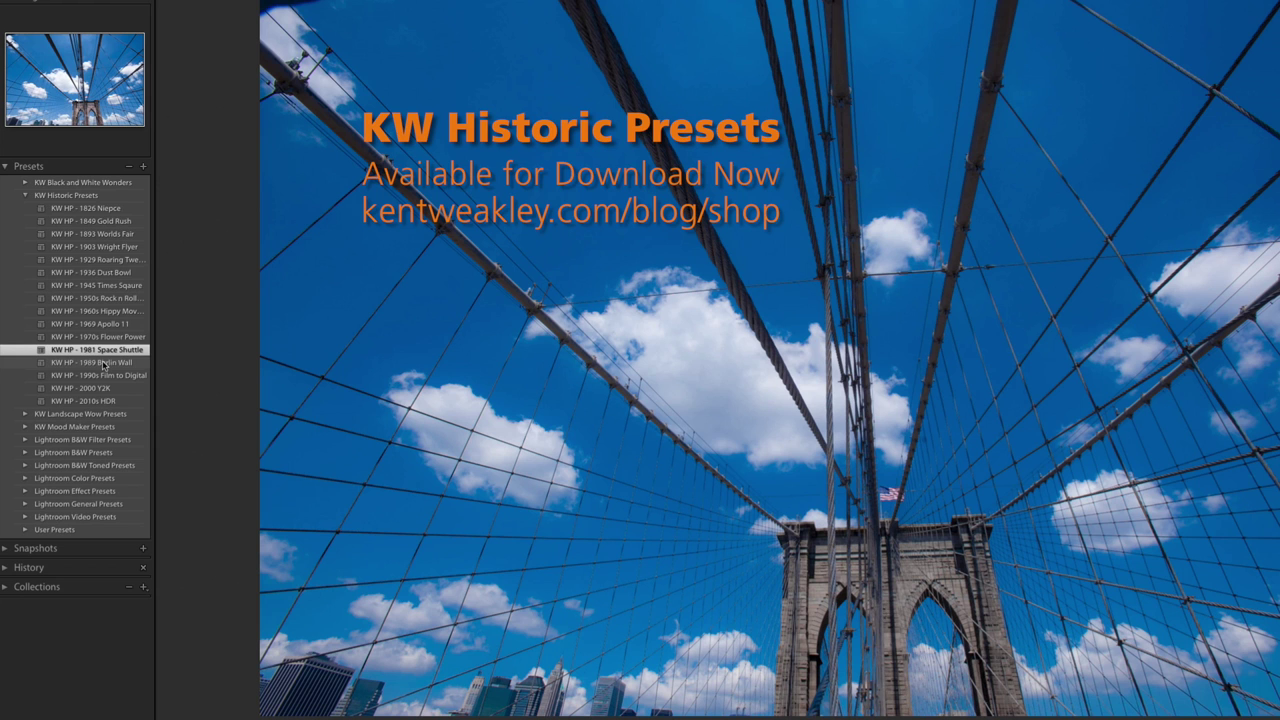
pyautogui.click(104, 363)
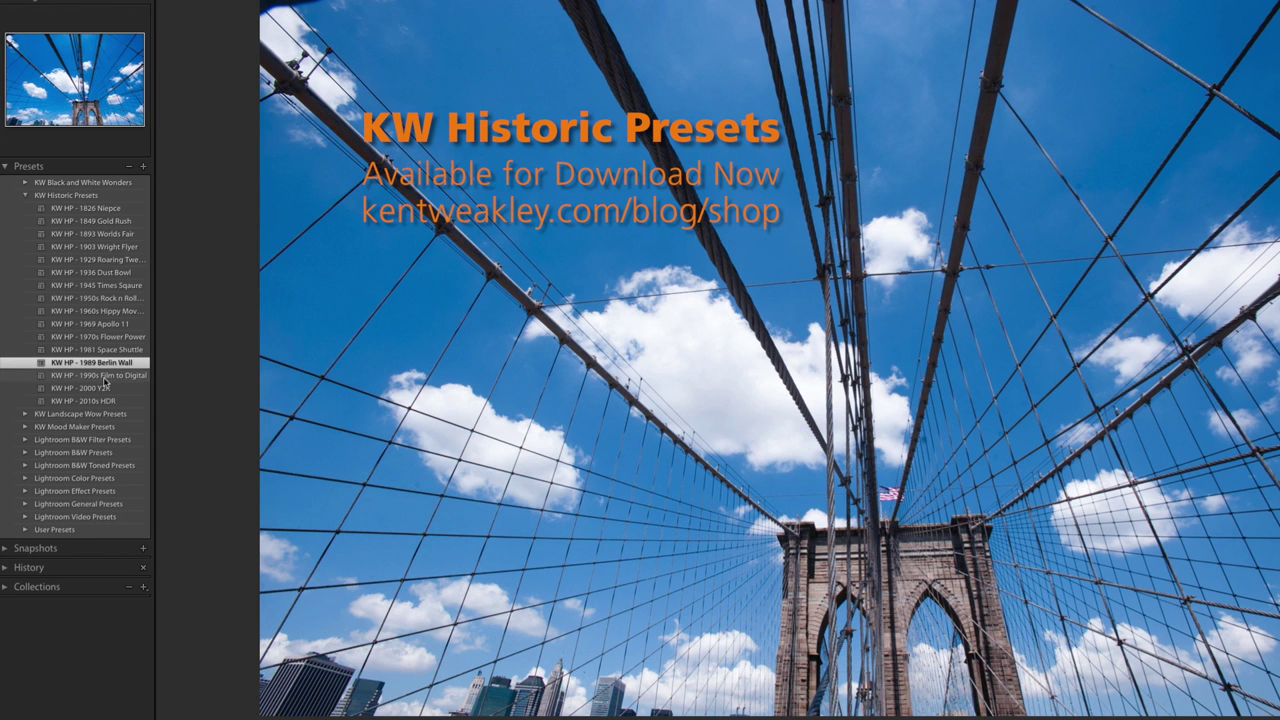
pyautogui.click(105, 376)
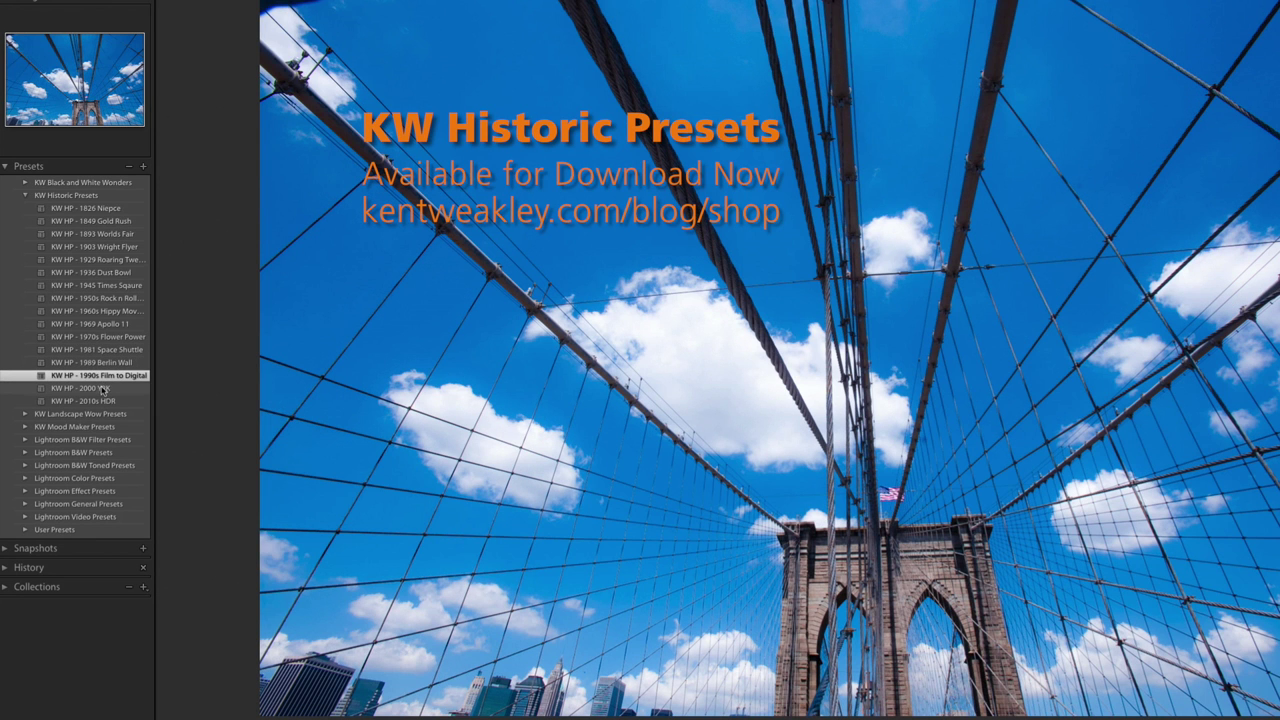
pyautogui.click(103, 388)
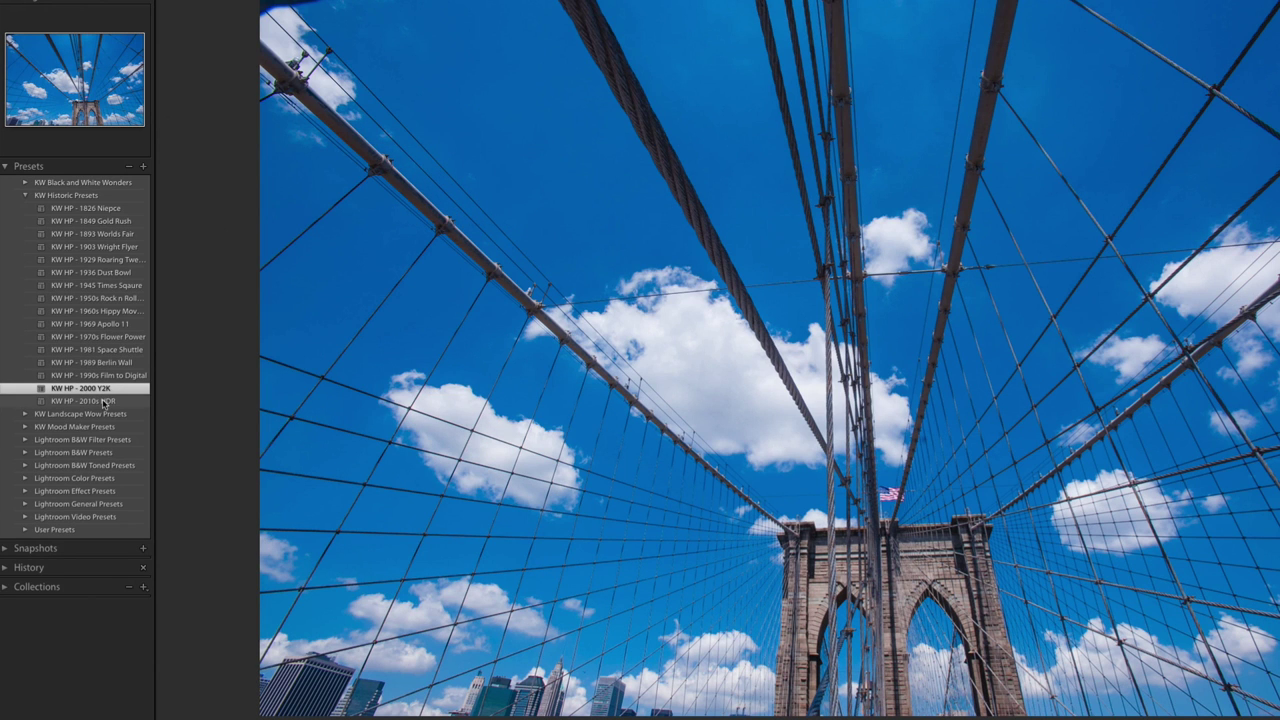
pyautogui.click(104, 401)
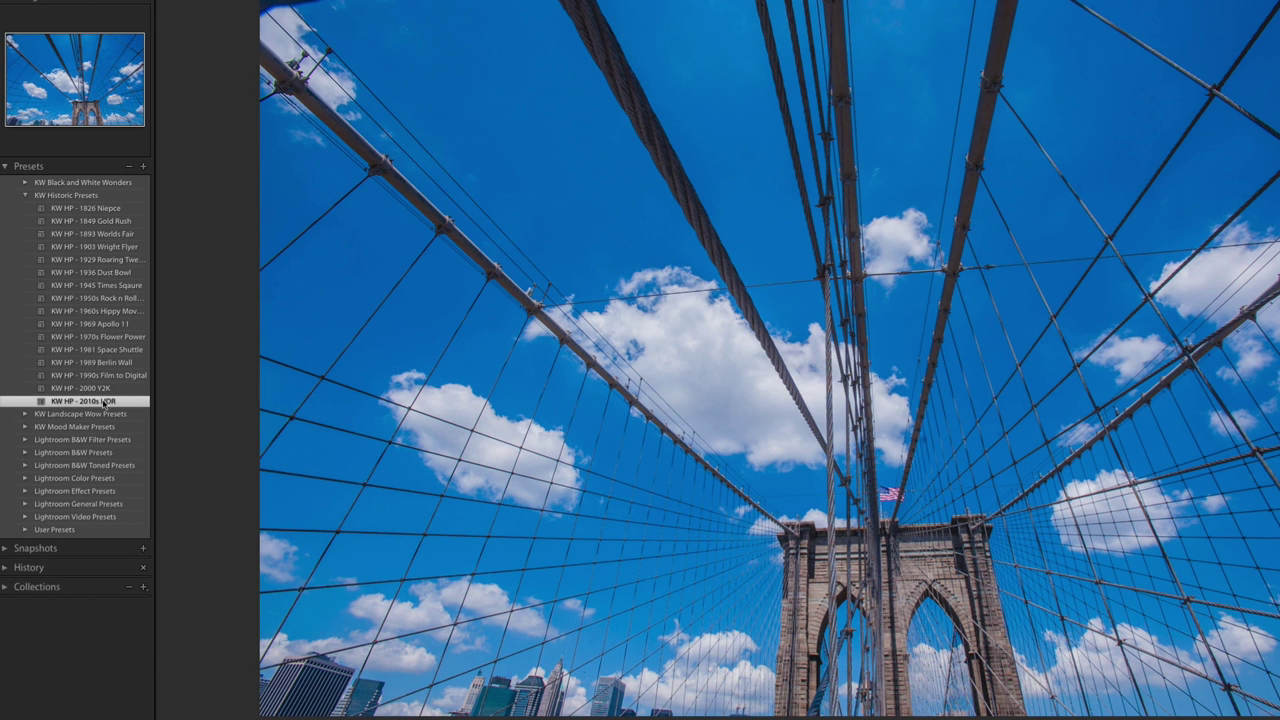